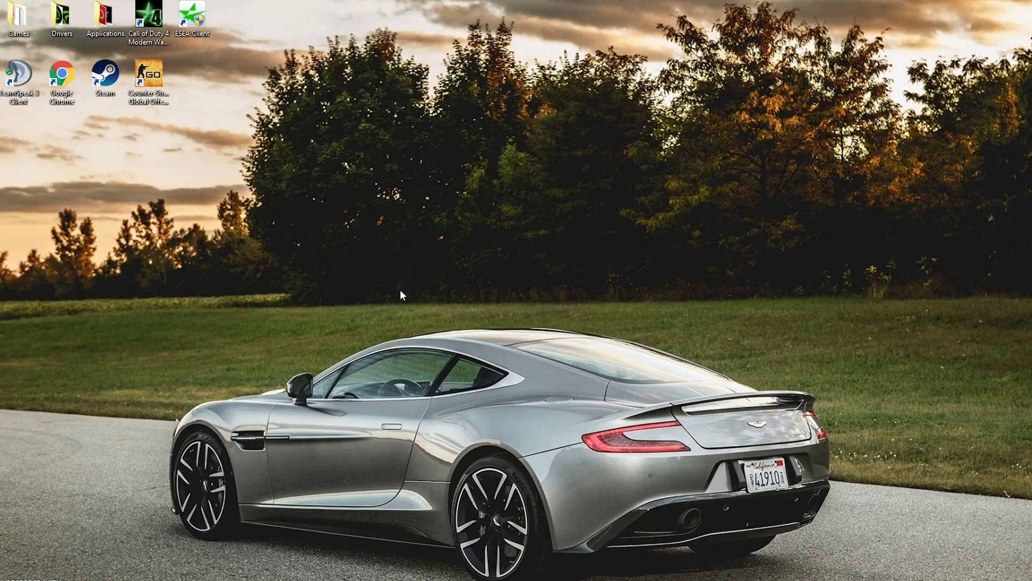
{"action": "left_click_drag", "start_coordinate": [94, 243], "coordinate": [750, 468]}
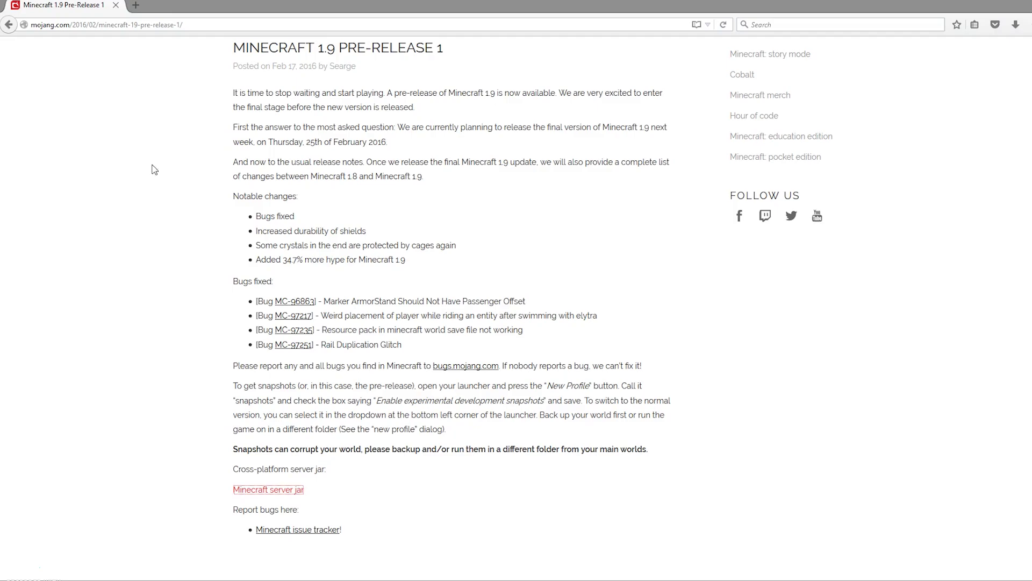
Open the Minecraft 1.9 Pre-Release 1 post from the Mojang home page and go to its server download section.
{"action": "scroll", "coordinate": [195, 203], "scroll_direction": "up", "scroll_amount": 8}
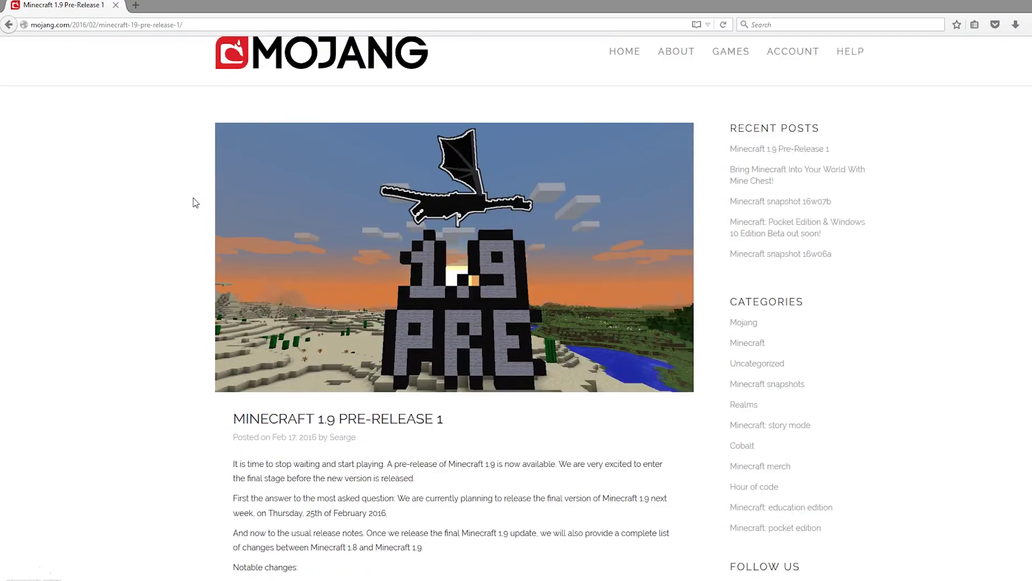
{"action": "left_click", "coordinate": [6, 25]}
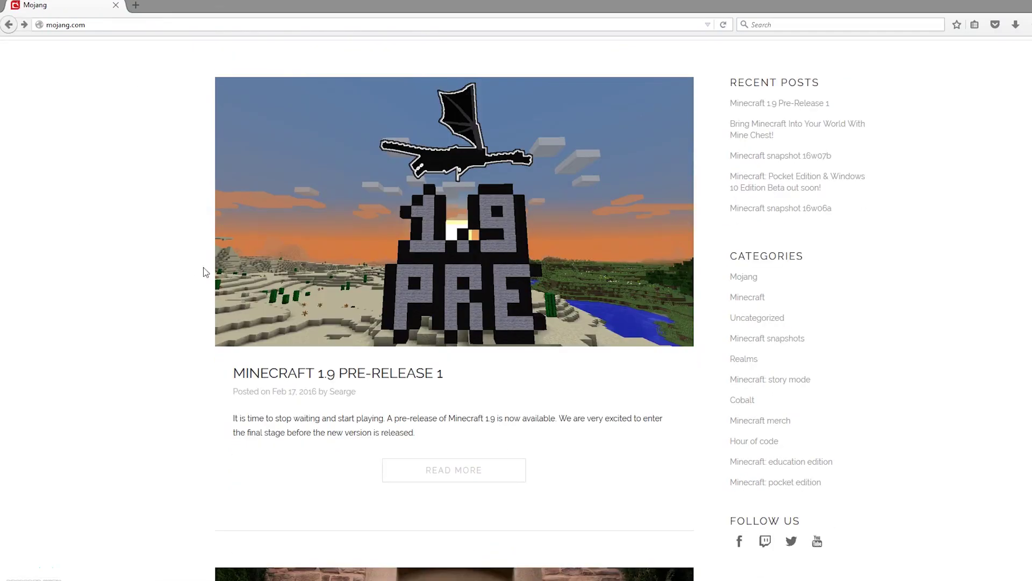
{"action": "left_click", "coordinate": [334, 372]}
{"action": "scroll", "coordinate": [383, 271], "scroll_direction": "down", "scroll_amount": 10}
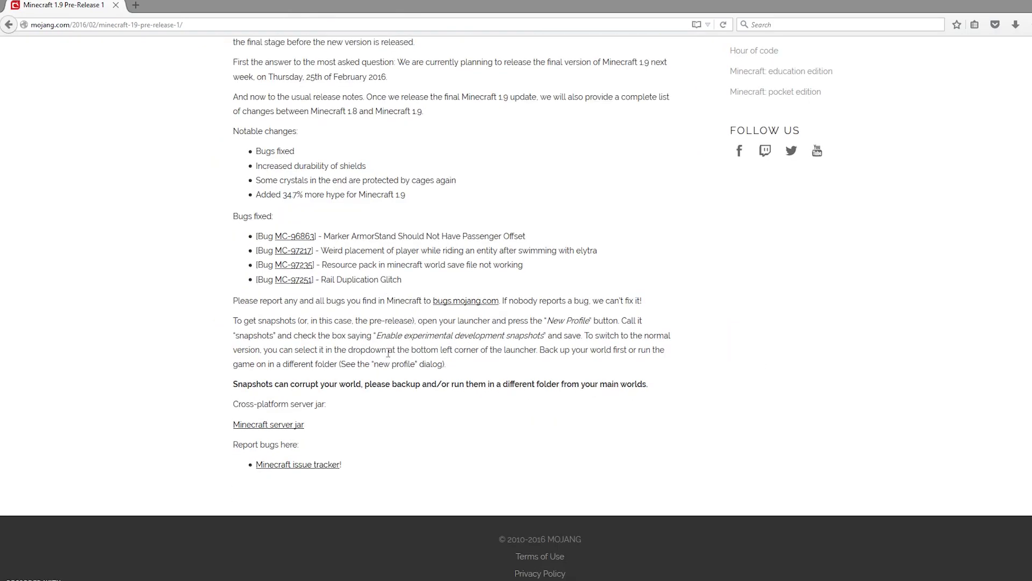
Download the cross-platform Minecraft server jar, minecraft_server.1.9-pre1.jar, and save the file.
{"action": "left_click_drag", "start_coordinate": [216, 424], "coordinate": [339, 429]}
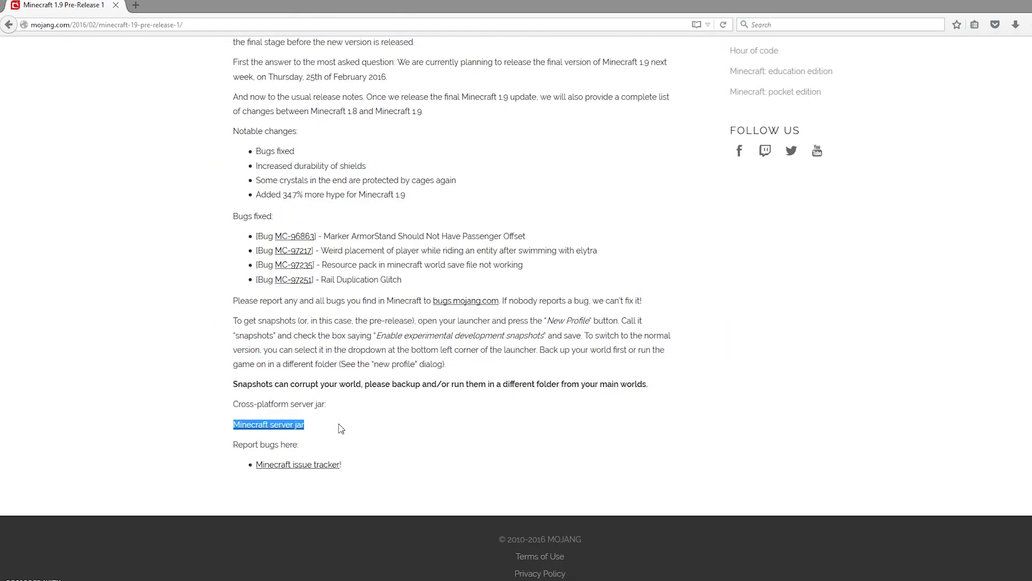
{"action": "left_click", "coordinate": [341, 428]}
{"action": "left_click", "coordinate": [278, 430]}
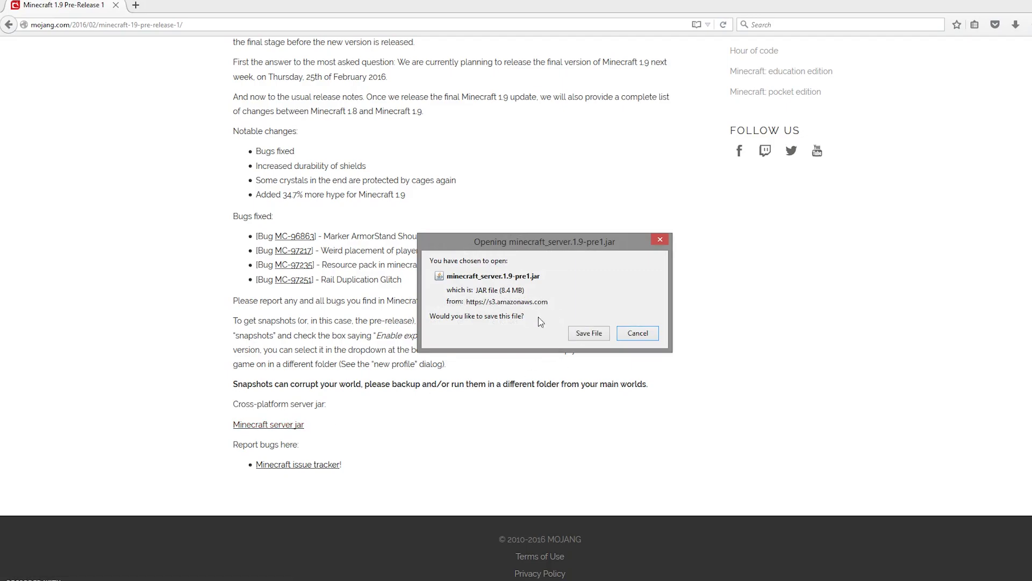
{"action": "left_click", "coordinate": [589, 333]}
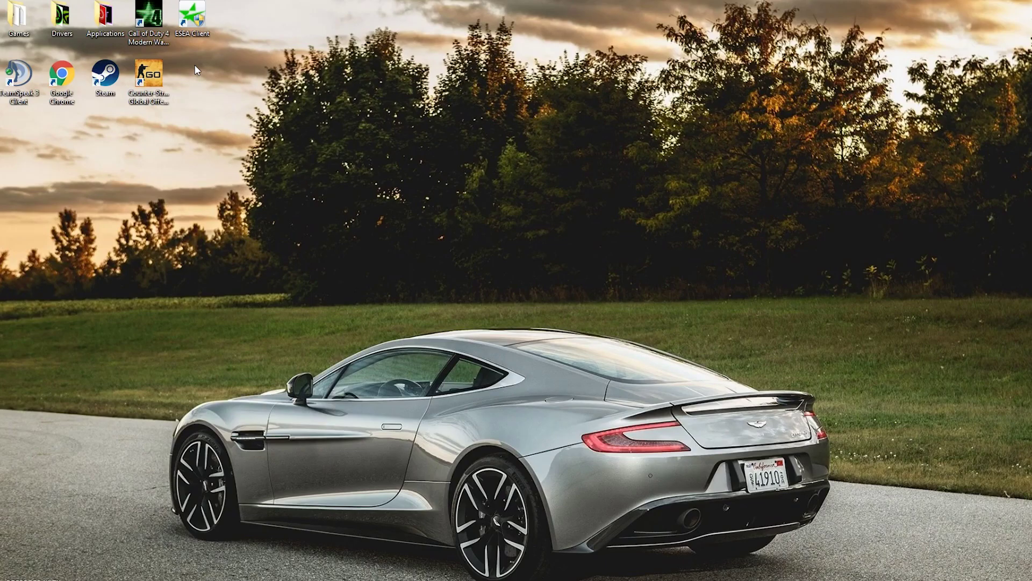
Create a new folder named "Server 1.9" on the desktop.
{"action": "right_click", "coordinate": [194, 64]}
{"action": "mouse_move", "coordinate": [232, 171]}
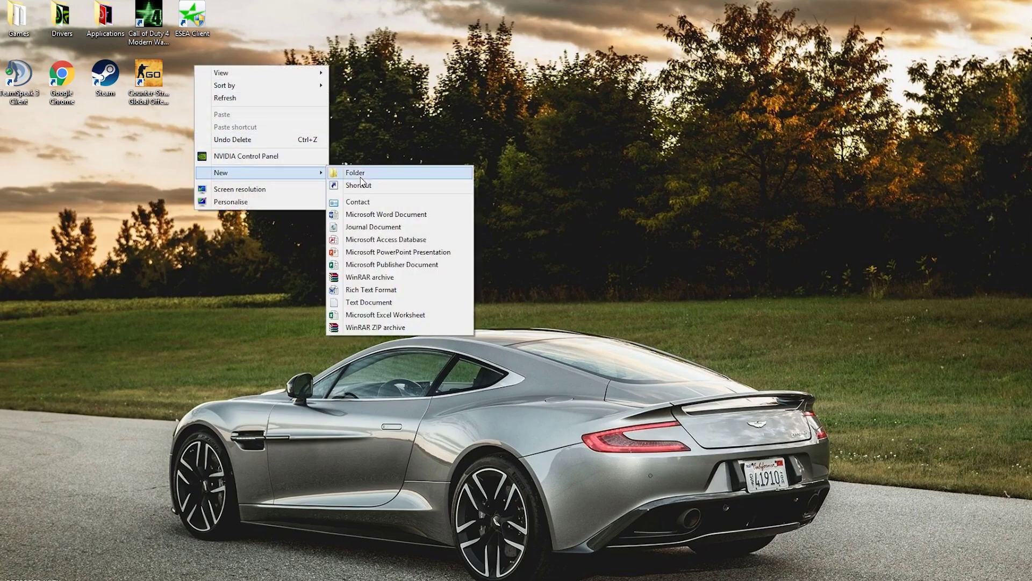
{"action": "left_click", "coordinate": [359, 174]}
{"action": "type", "text": "S"}
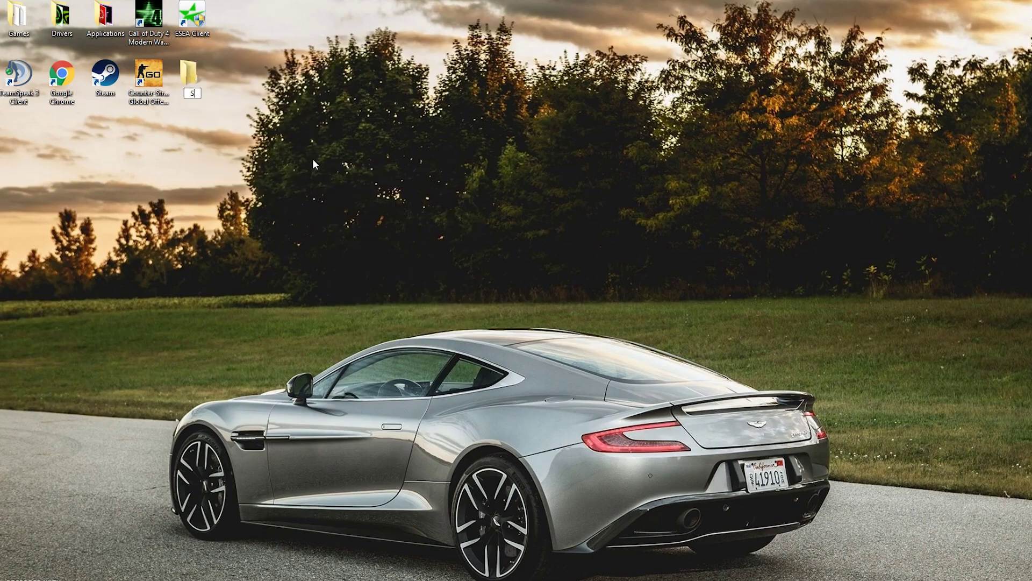
{"action": "type", "text": "erver 1.9"}
{"action": "key", "text": "Return"}
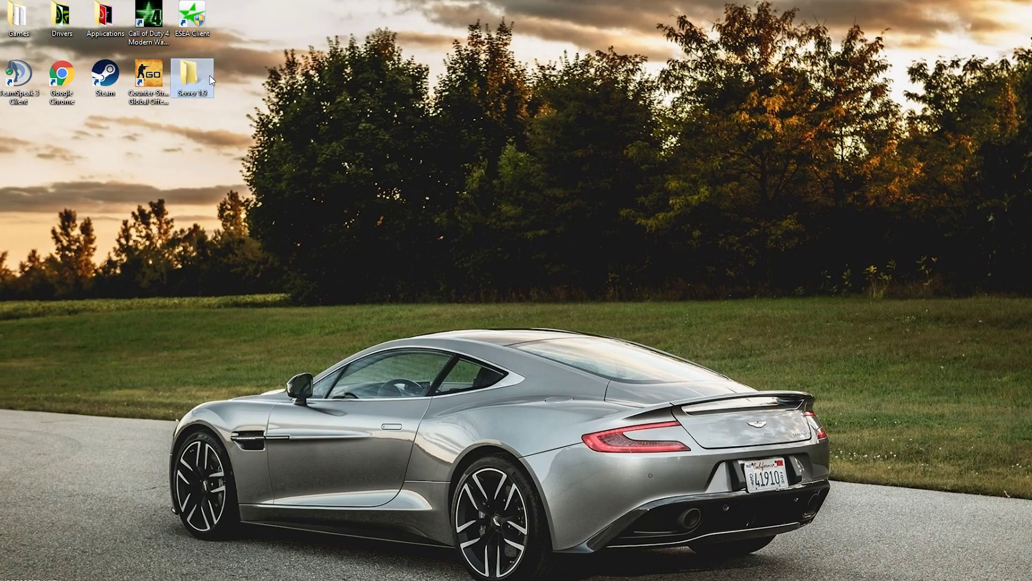
Place the downloaded minecraft_server.1.9-pre1.jar in the Server 1.9 folder and rename it to server1.9.
{"action": "double_click", "coordinate": [189, 75]}
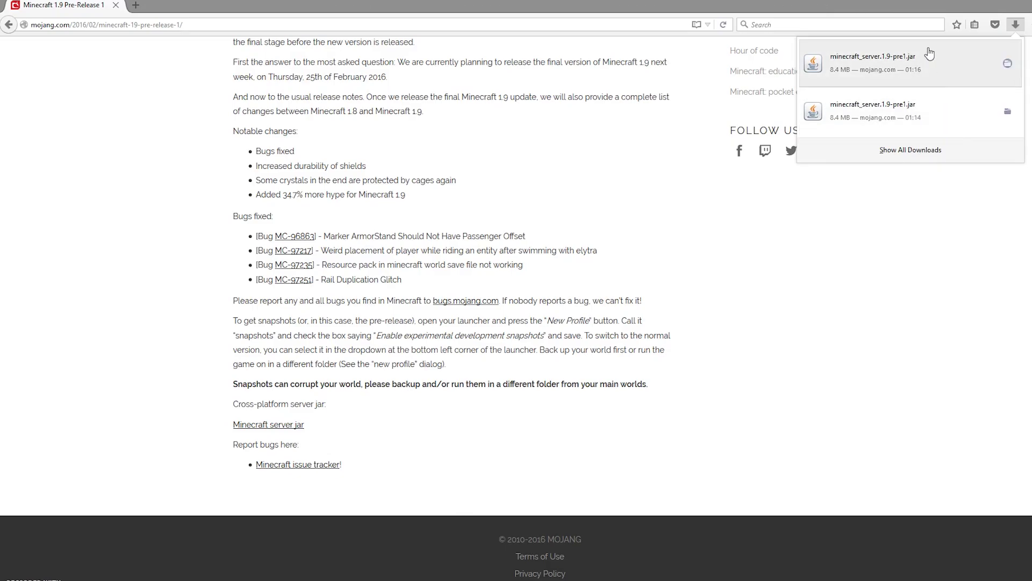
{"action": "left_click_drag", "start_coordinate": [929, 57], "coordinate": [462, 223]}
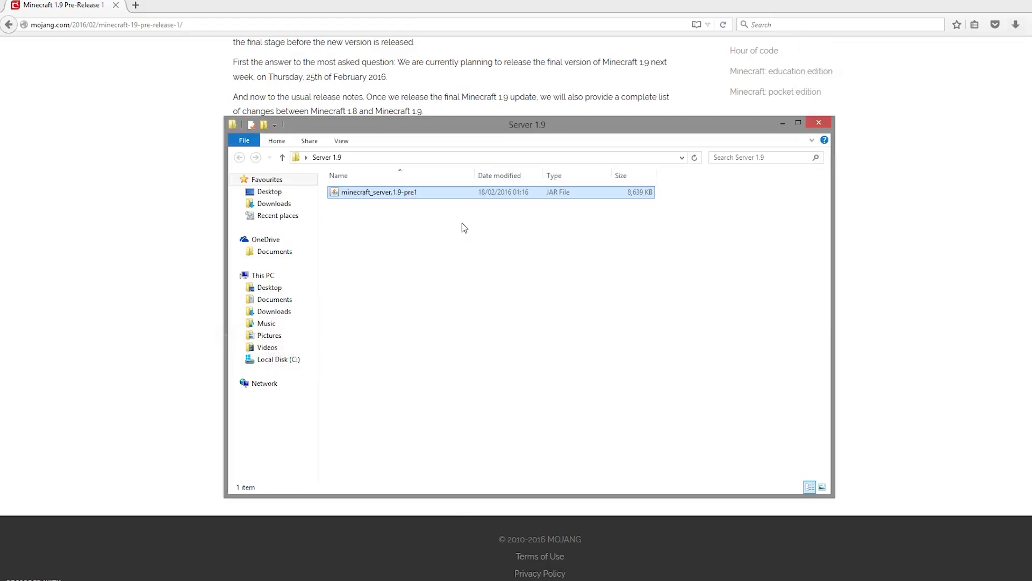
{"action": "right_click", "coordinate": [390, 196]}
{"action": "left_click", "coordinate": [428, 393]}
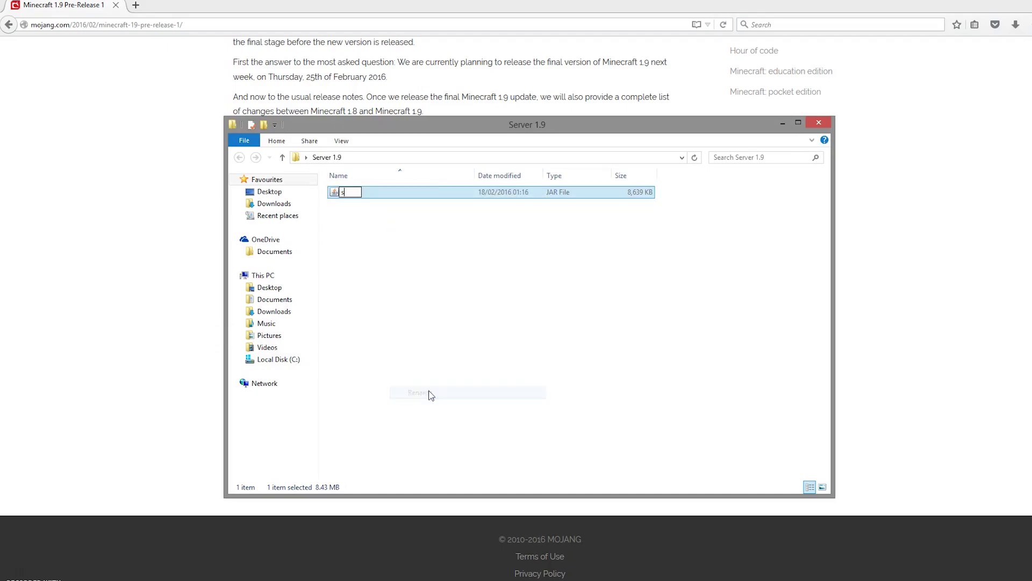
{"action": "type", "text": "se"}
{"action": "type", "text": "ree"}
{"action": "key", "text": "BackSpace"}
{"action": "key", "text": "BackSpace"}
{"action": "type", "text": "ver1.9"}
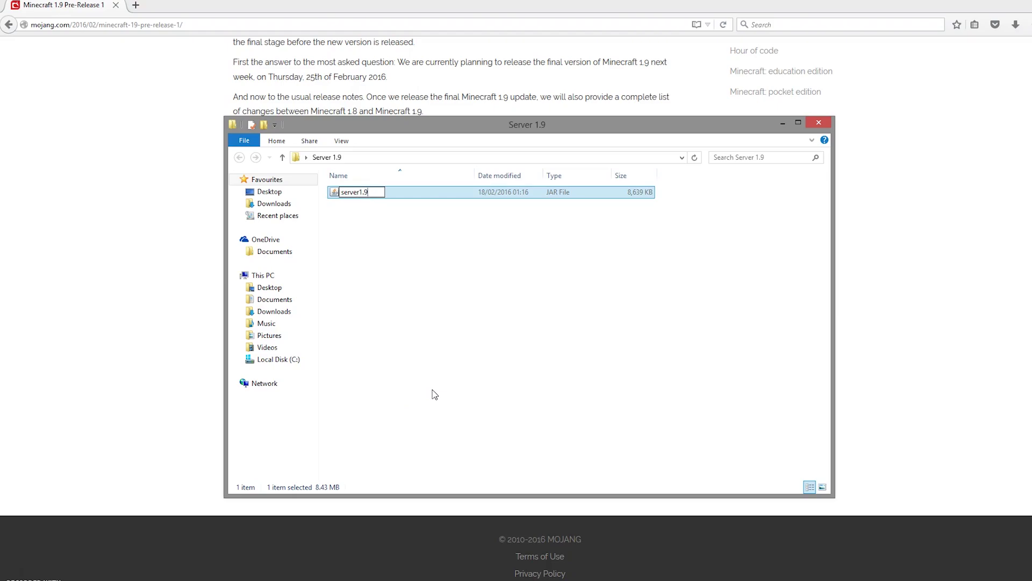
{"action": "key", "text": "Return"}
{"action": "left_click", "coordinate": [438, 253]}
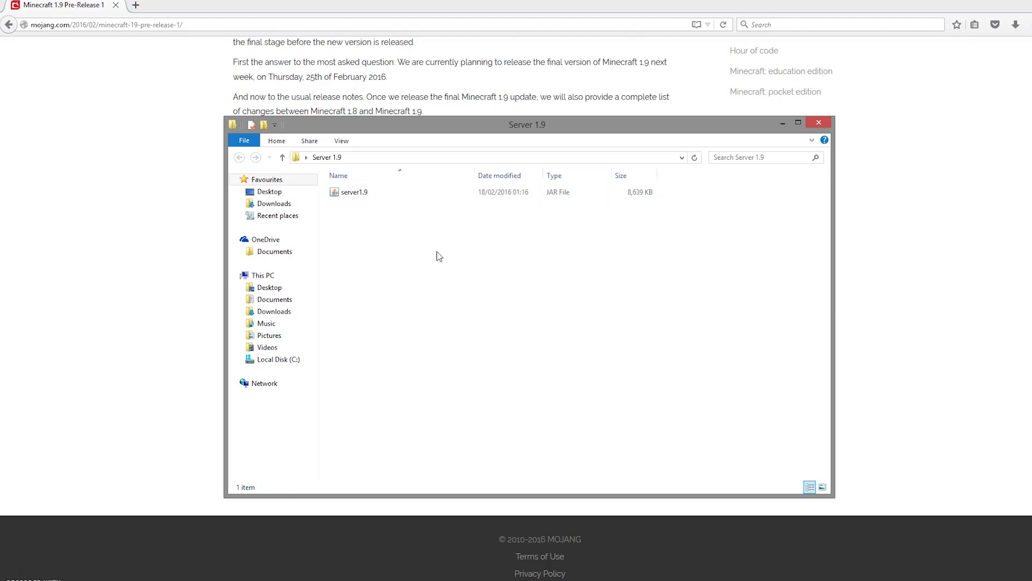
Create a text document in the Server 1.9 folder containing the command "java -Xms1G -Xmx1G -jar server1.9.jar".
{"action": "right_click", "coordinate": [378, 216]}
{"action": "mouse_move", "coordinate": [430, 353]}
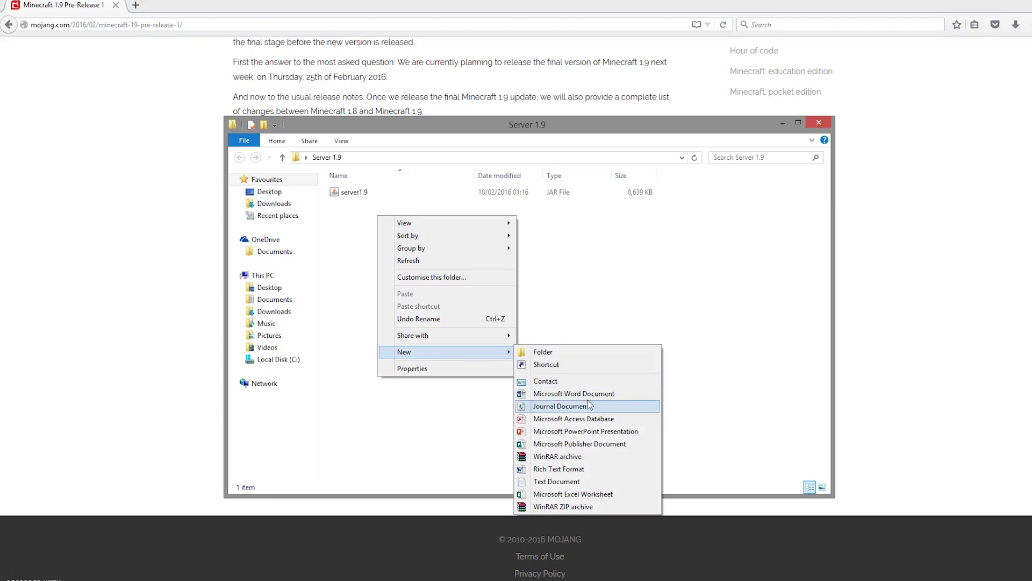
{"action": "left_click", "coordinate": [563, 483]}
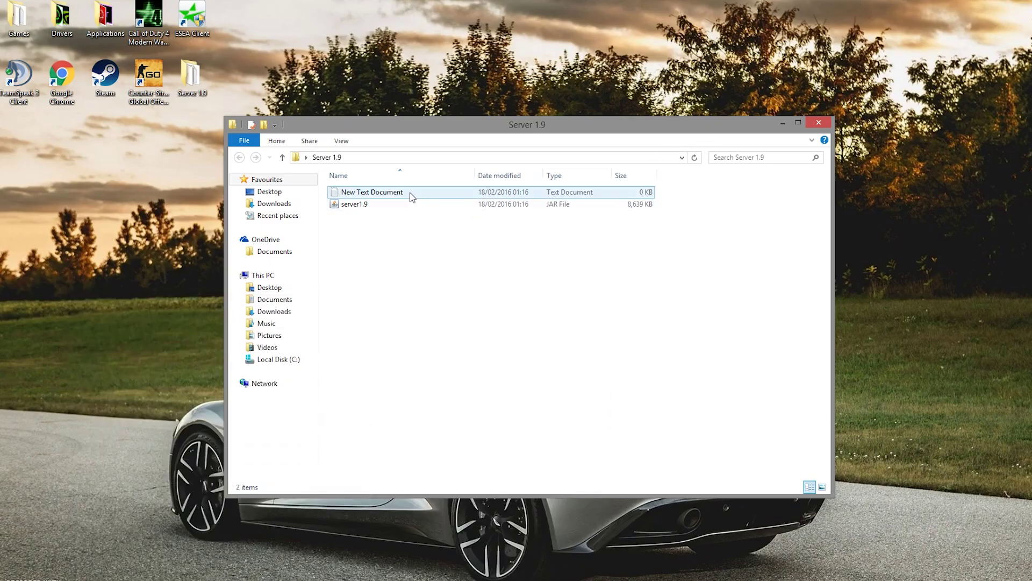
{"action": "double_click", "coordinate": [410, 192]}
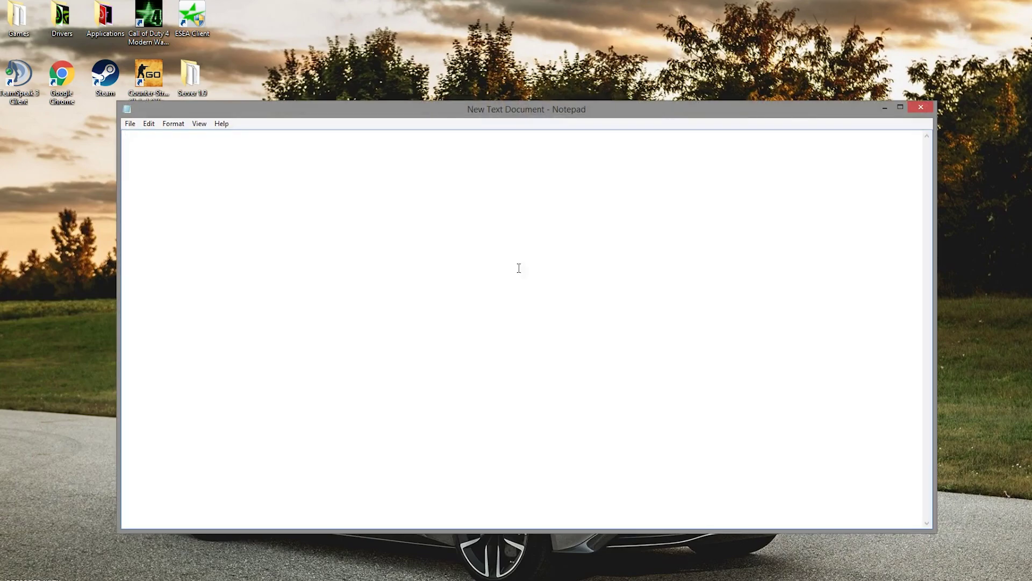
{"action": "type", "text": "java -Xms1G -Xmx1G -jar server1.9.jar"}
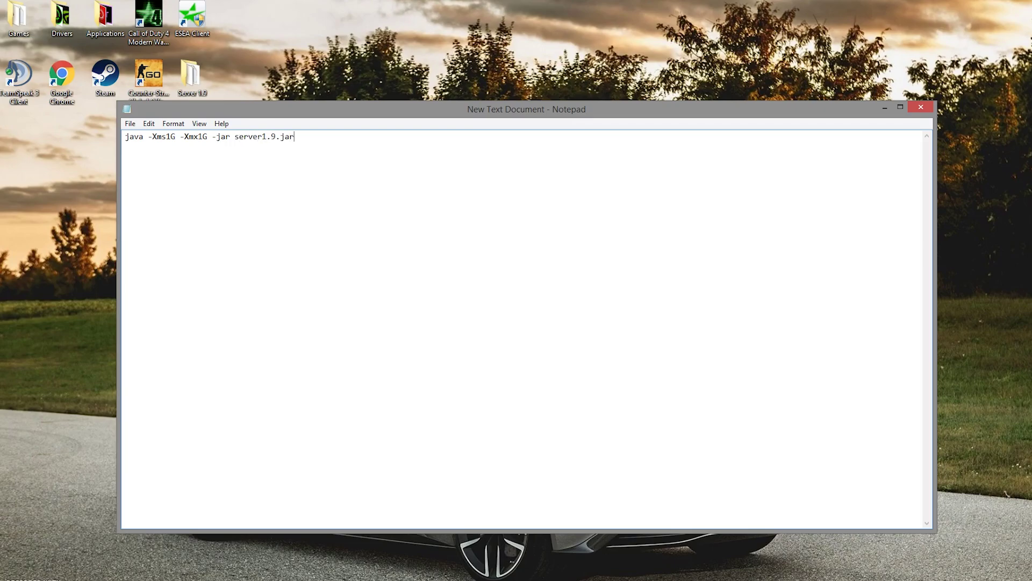
Save the launch command as Start.bat in the Server 1.9 folder and close the document.
{"action": "left_click", "coordinate": [130, 124]}
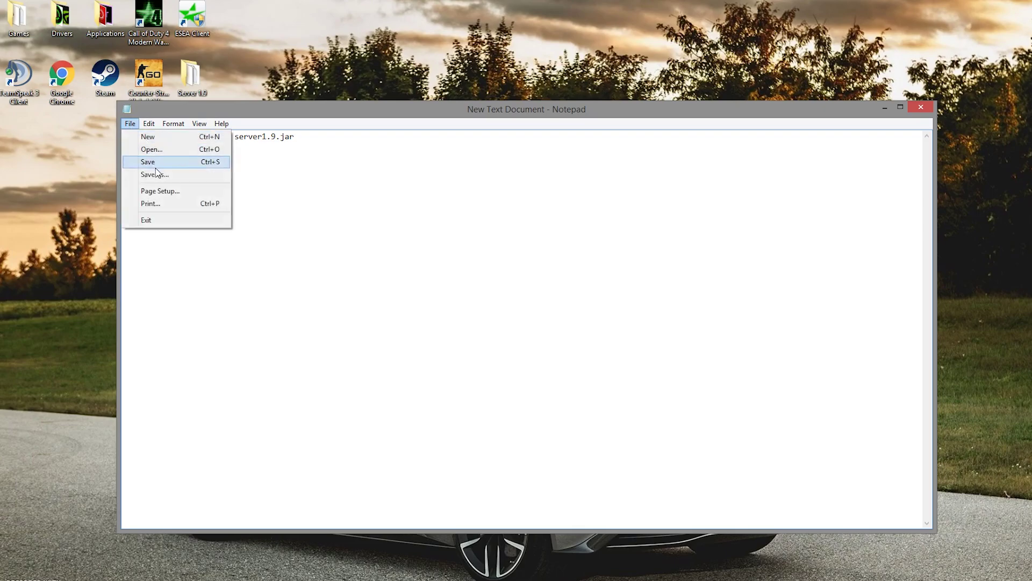
{"action": "left_click", "coordinate": [155, 174]}
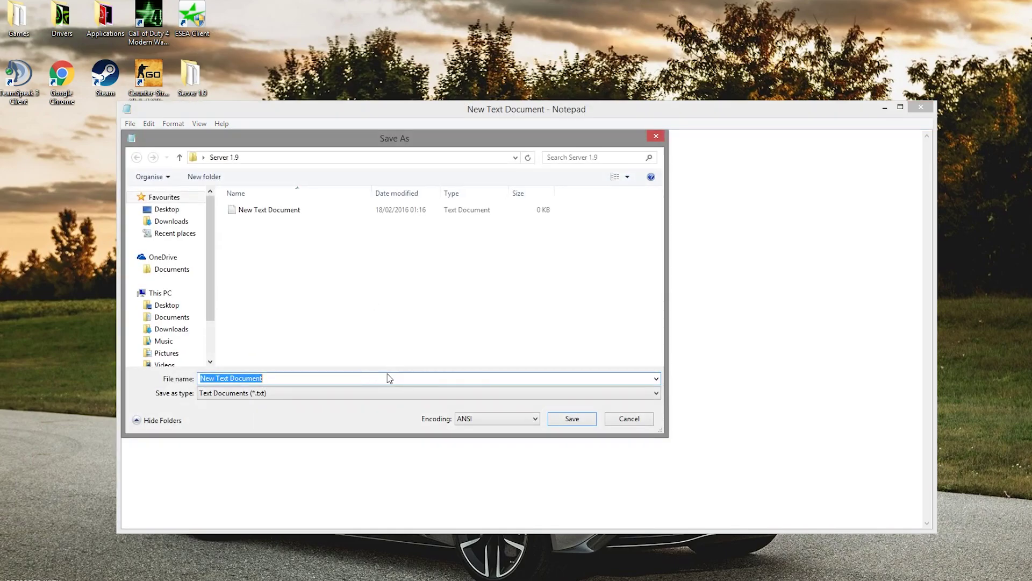
{"action": "type", "text": "Start.bat"}
{"action": "key", "text": "Return"}
{"action": "left_click", "coordinate": [918, 106]}
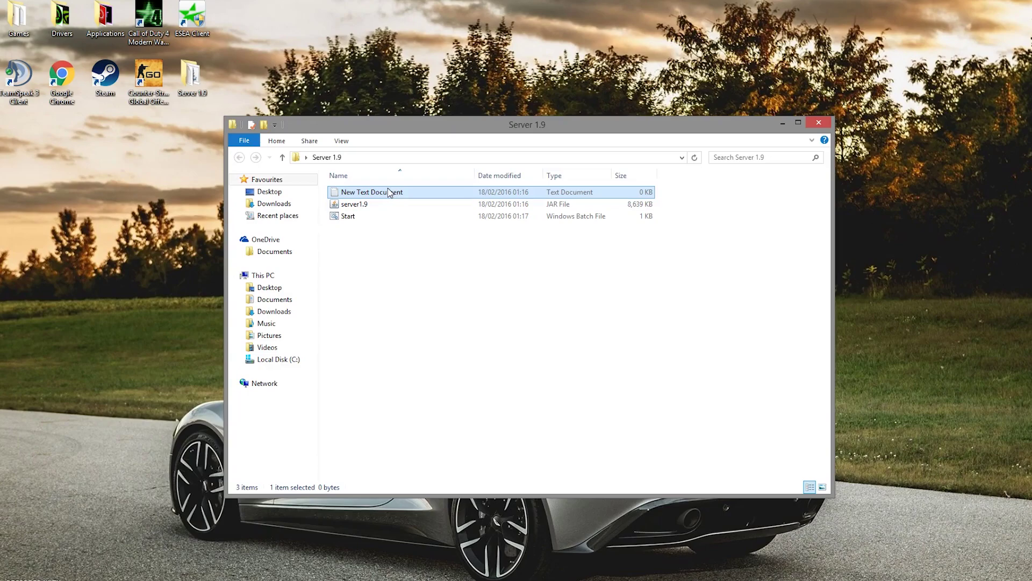
Delete the leftover New Text Document and run the Start batch file to generate the server files.
{"action": "key", "text": "Delete"}
{"action": "left_click_drag", "start_coordinate": [524, 341], "coordinate": [340, 135]}
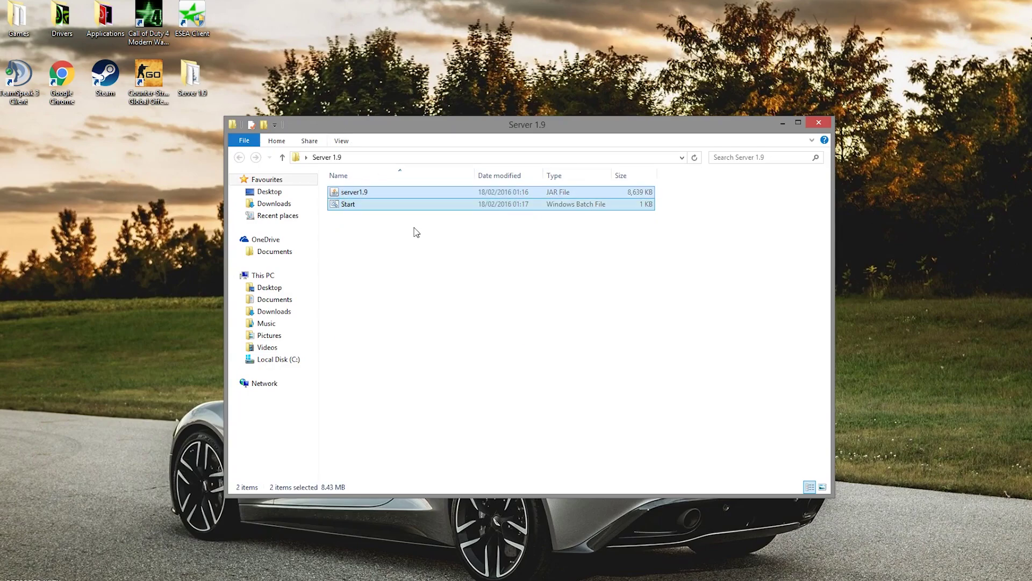
{"action": "double_click", "coordinate": [389, 208]}
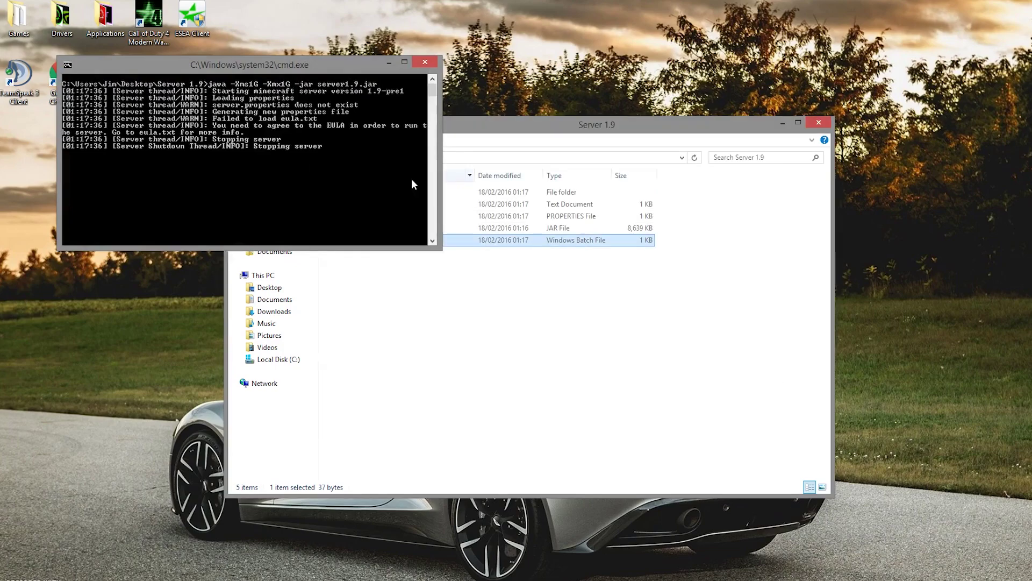
Edit the eula text file to read eula=true, save it and close it.
{"action": "right_click", "coordinate": [391, 200]}
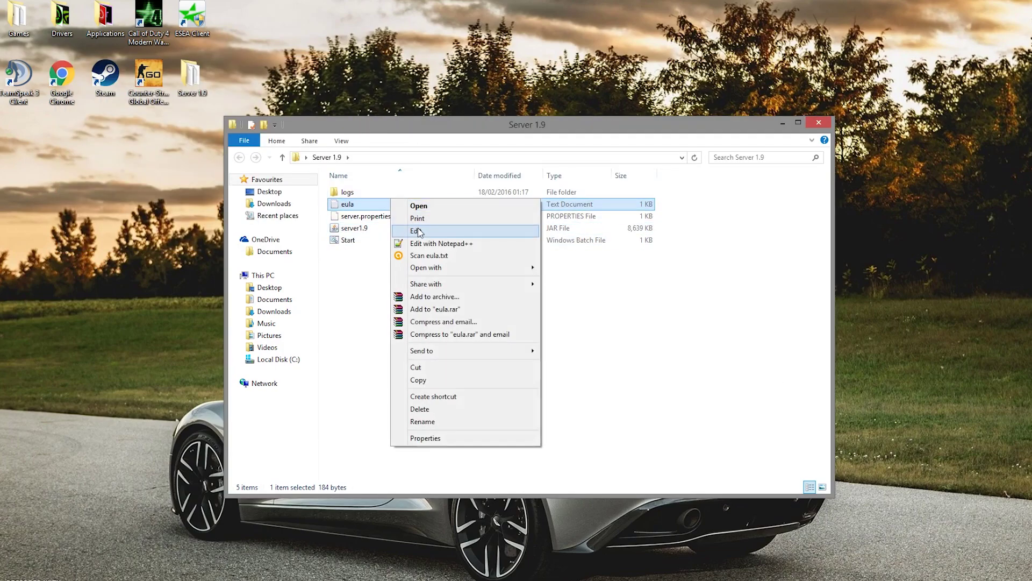
{"action": "left_click", "coordinate": [419, 232]}
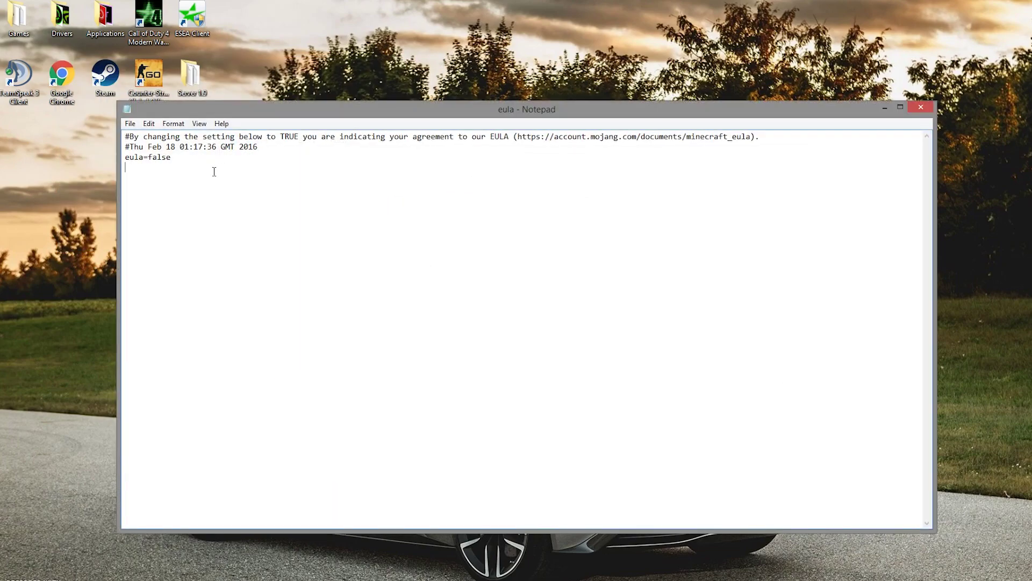
{"action": "left_click_drag", "start_coordinate": [171, 157], "coordinate": [148, 156]}
{"action": "type", "text": "tru"}
{"action": "left_click", "coordinate": [921, 107]}
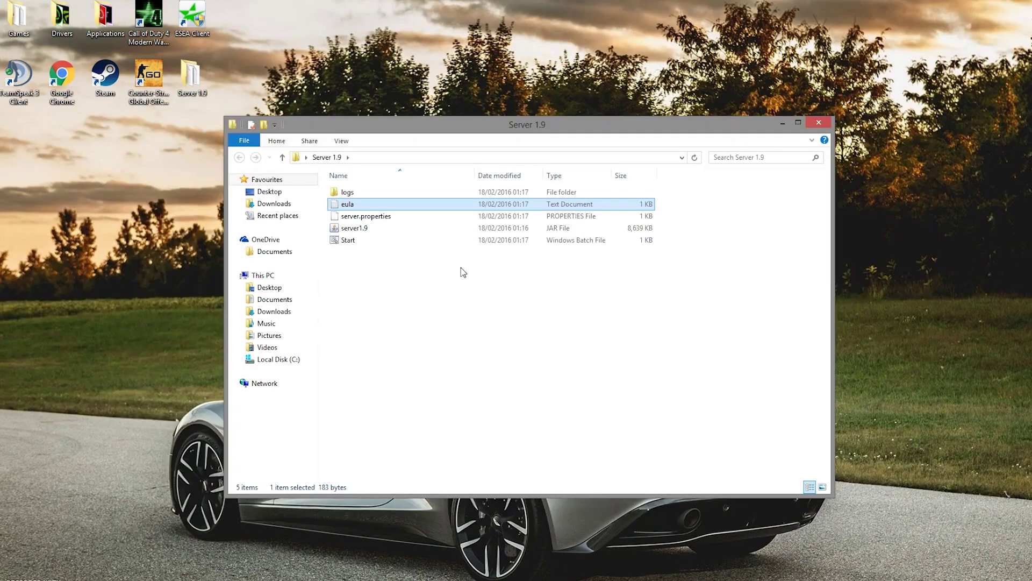
Run the Start batch file again to launch the server and look over the generated files in the folder.
{"action": "double_click", "coordinate": [348, 240]}
{"action": "left_click_drag", "start_coordinate": [738, 367], "coordinate": [297, 148]}
{"action": "left_click", "coordinate": [567, 303]}
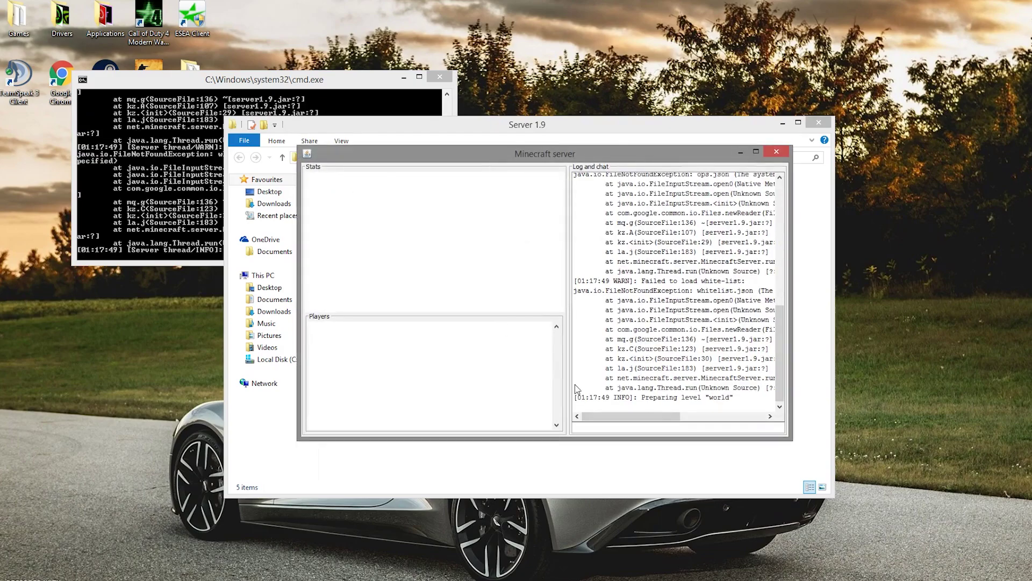
{"action": "left_click", "coordinate": [463, 485]}
{"action": "left_click_drag", "start_coordinate": [728, 449], "coordinate": [256, 150]}
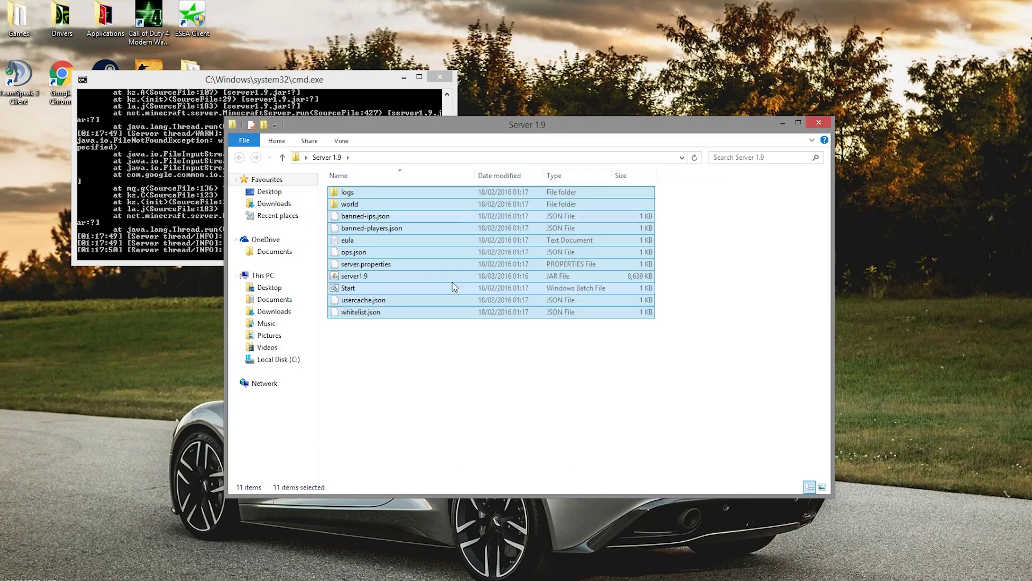
{"action": "left_click_drag", "start_coordinate": [749, 415], "coordinate": [320, 182]}
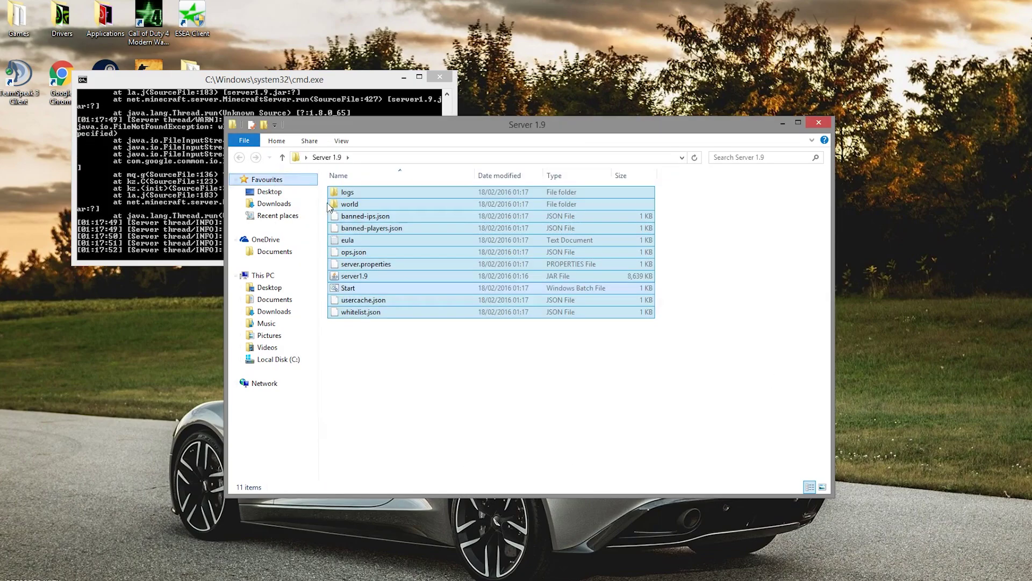
{"action": "left_click", "coordinate": [722, 379]}
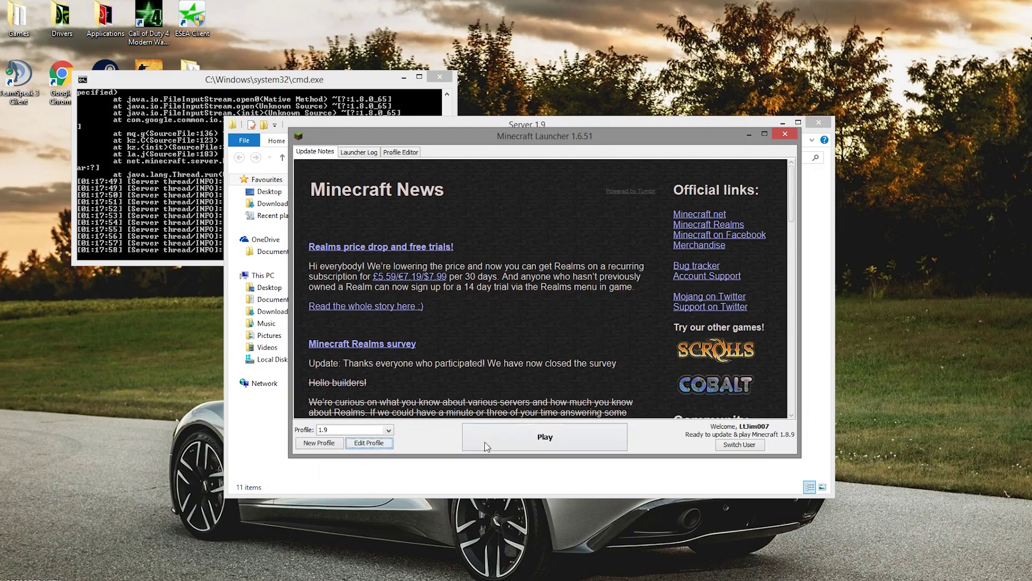
Enable experimental development versions for the 1.9 launcher profile, set its version to snapshot 1.9-pre1 and save the profile.
{"action": "left_click", "coordinate": [371, 445]}
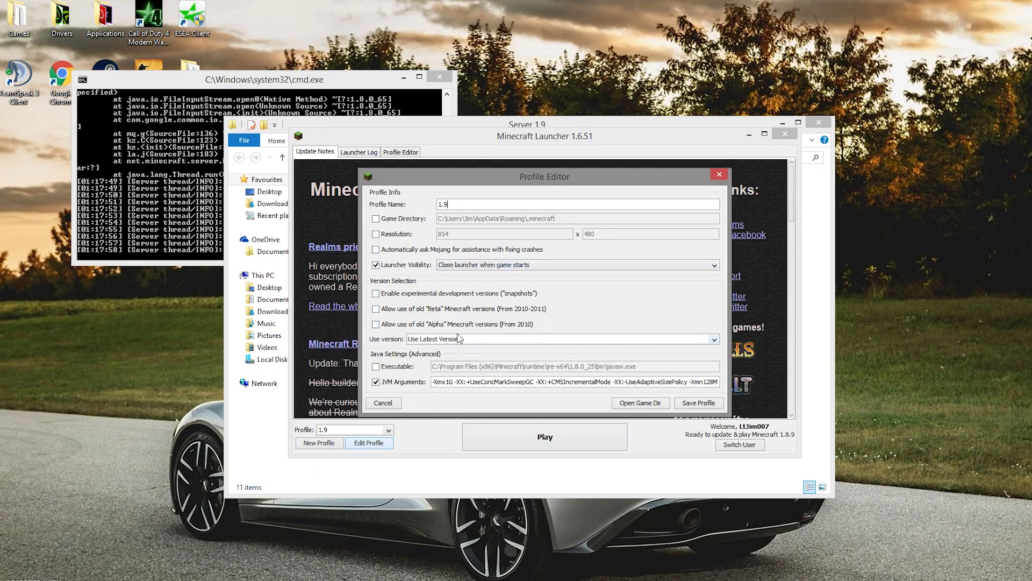
{"action": "left_click", "coordinate": [386, 297]}
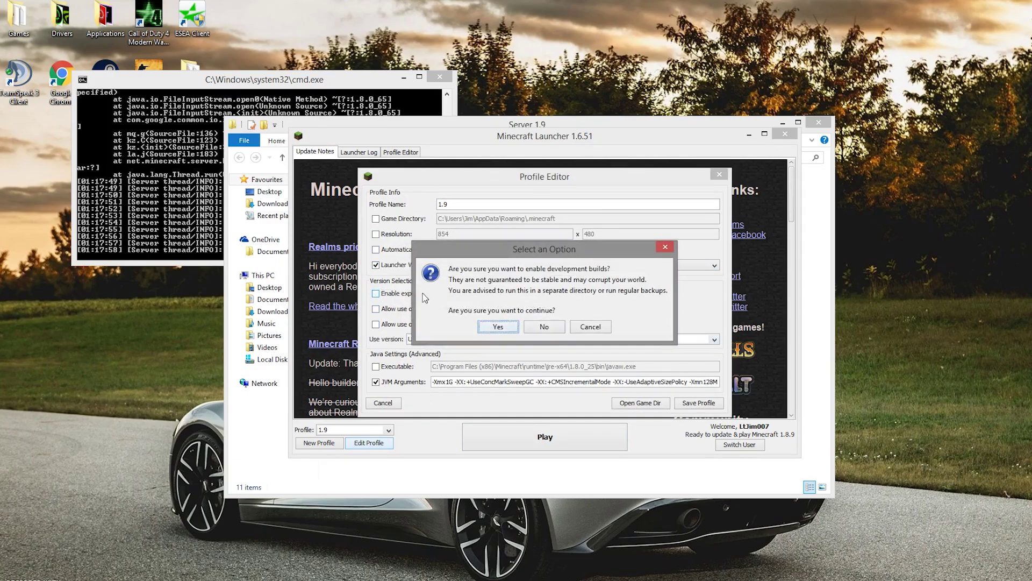
{"action": "left_click", "coordinate": [498, 326]}
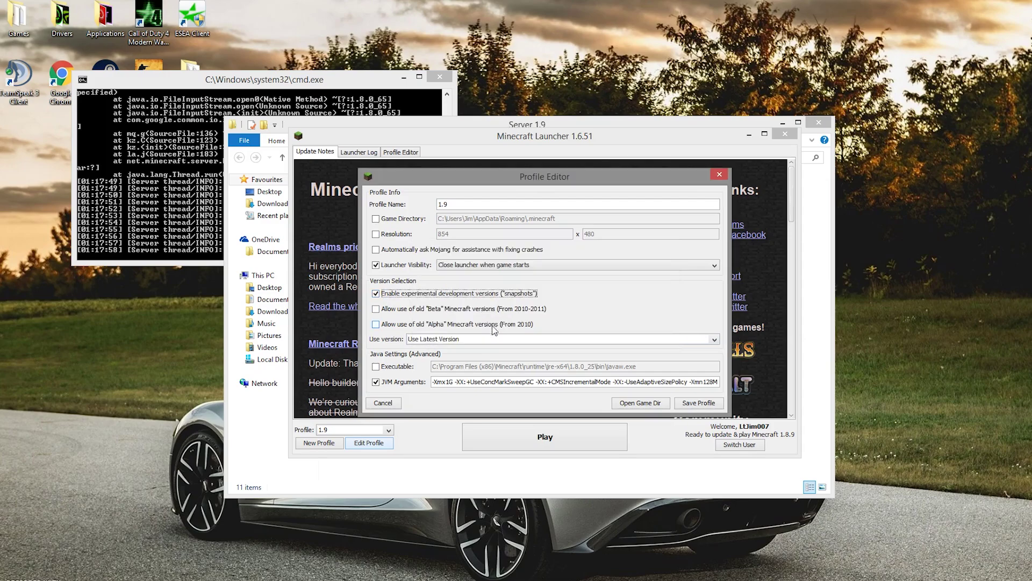
{"action": "left_click", "coordinate": [518, 344]}
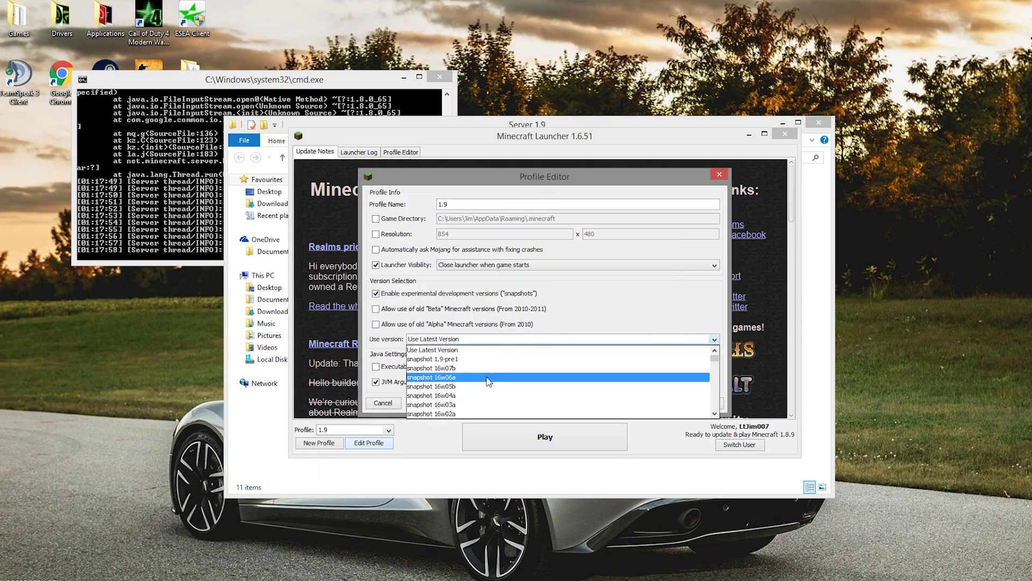
{"action": "left_click", "coordinate": [456, 359]}
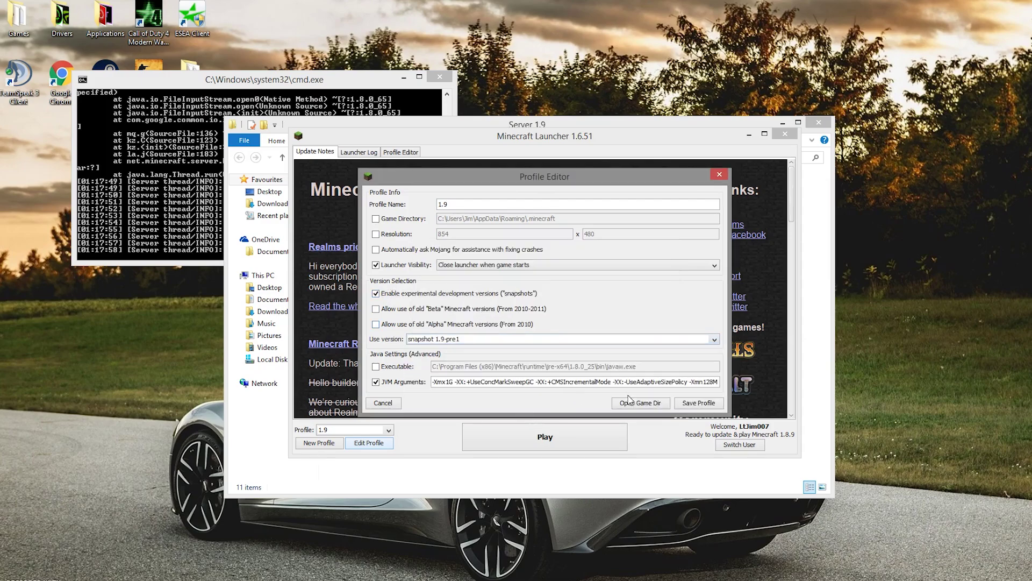
{"action": "left_click", "coordinate": [698, 404]}
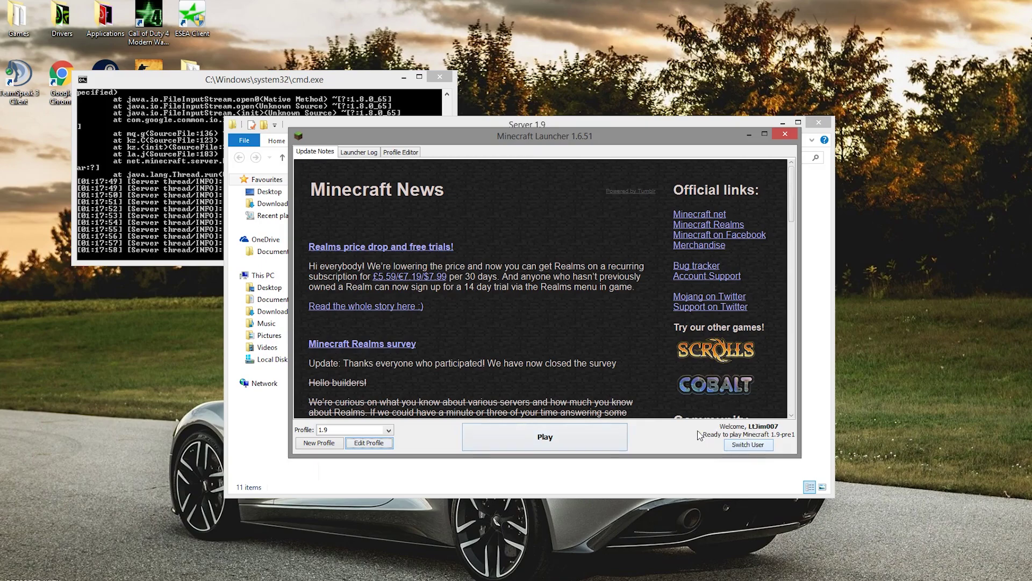
Start the game with the 1.9 profile, shift the Minecraft server window aside and return to the game window.
{"action": "left_click", "coordinate": [559, 438]}
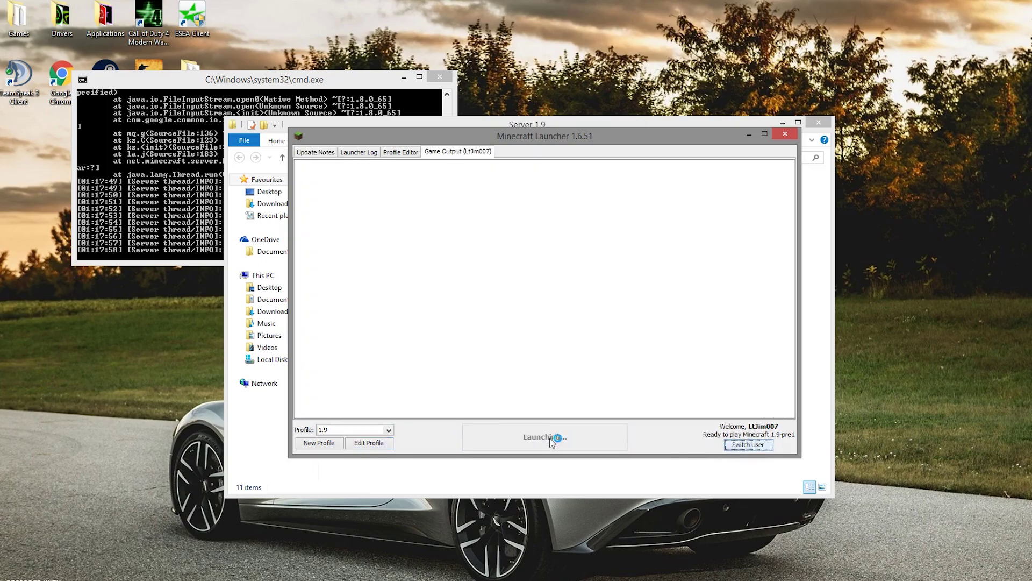
{"action": "left_click", "coordinate": [179, 170]}
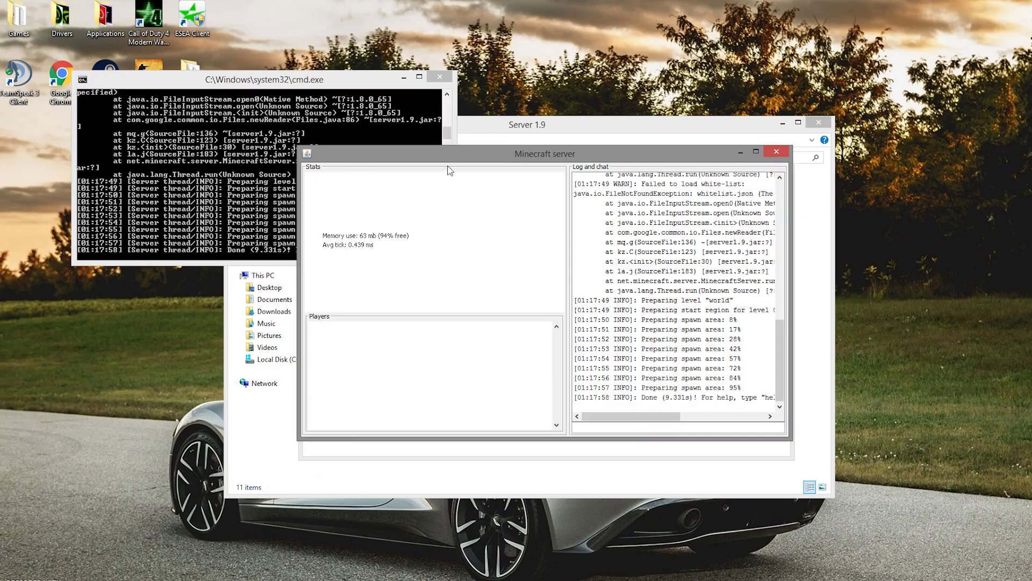
{"action": "left_click_drag", "start_coordinate": [443, 155], "coordinate": [379, 155]}
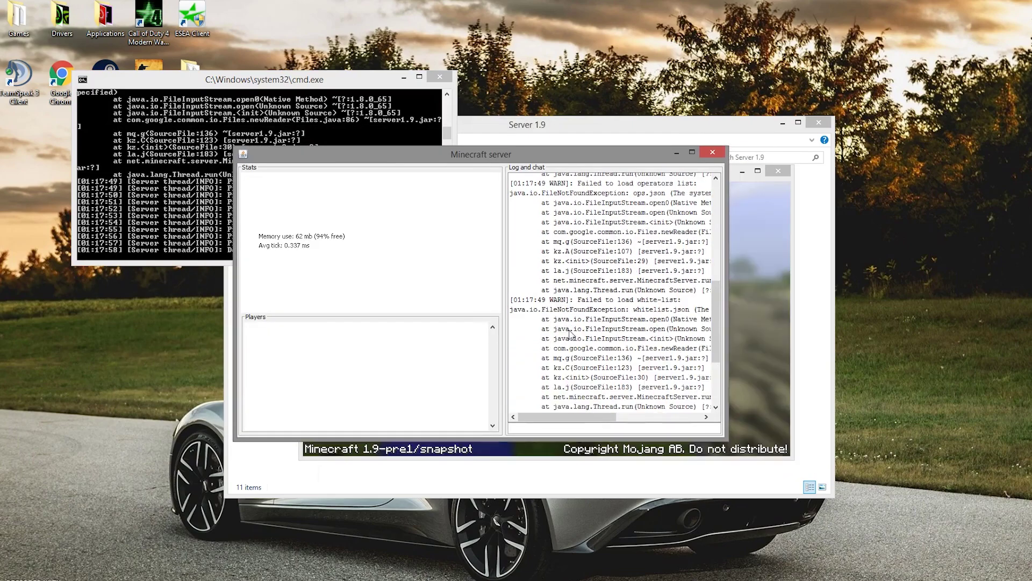
{"action": "left_click", "coordinate": [741, 333]}
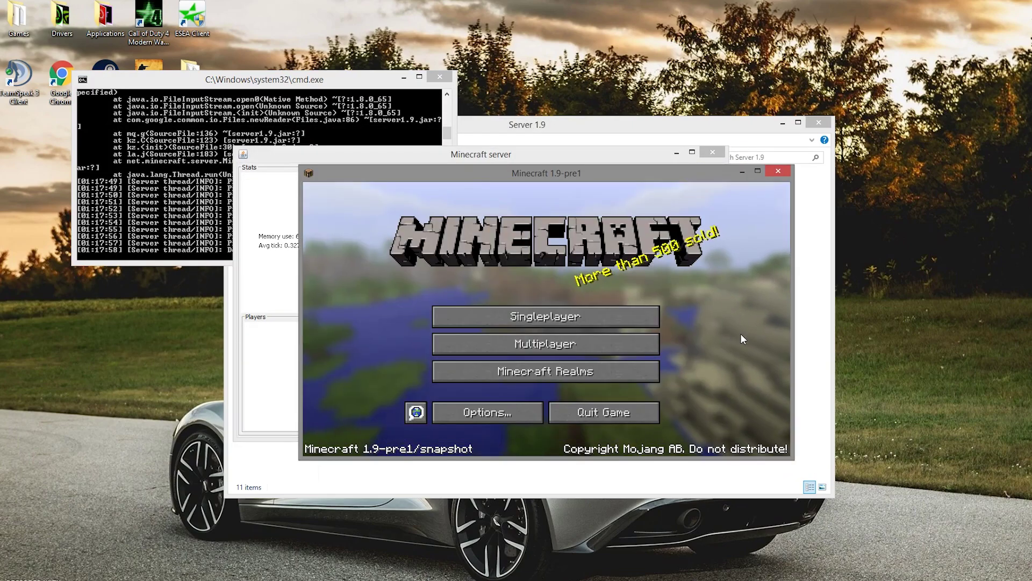
Maximize the game window and add a multiplayer server entry with the address localhost.
{"action": "left_click", "coordinate": [637, 346]}
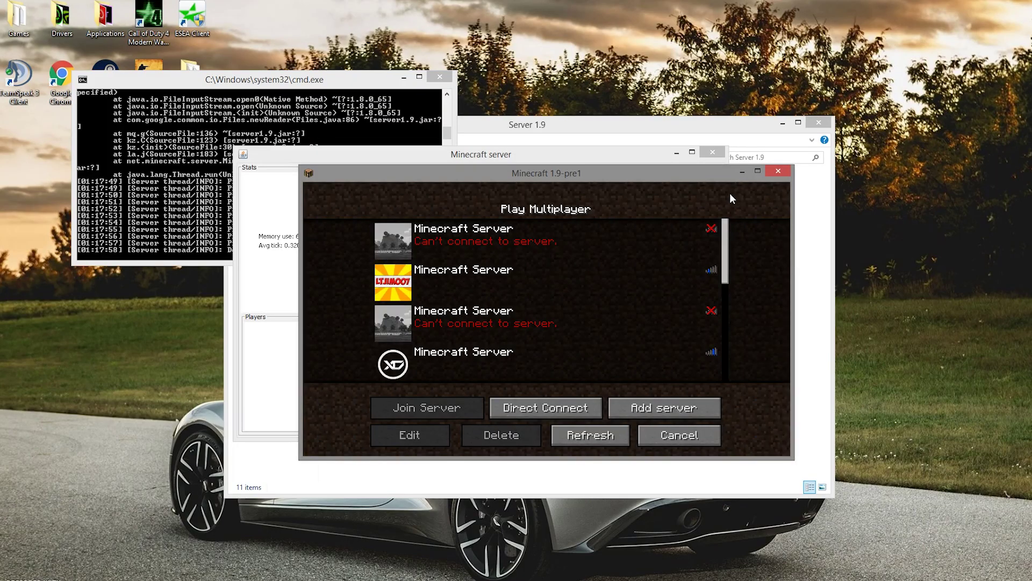
{"action": "left_click", "coordinate": [757, 171]}
{"action": "left_click", "coordinate": [660, 538]}
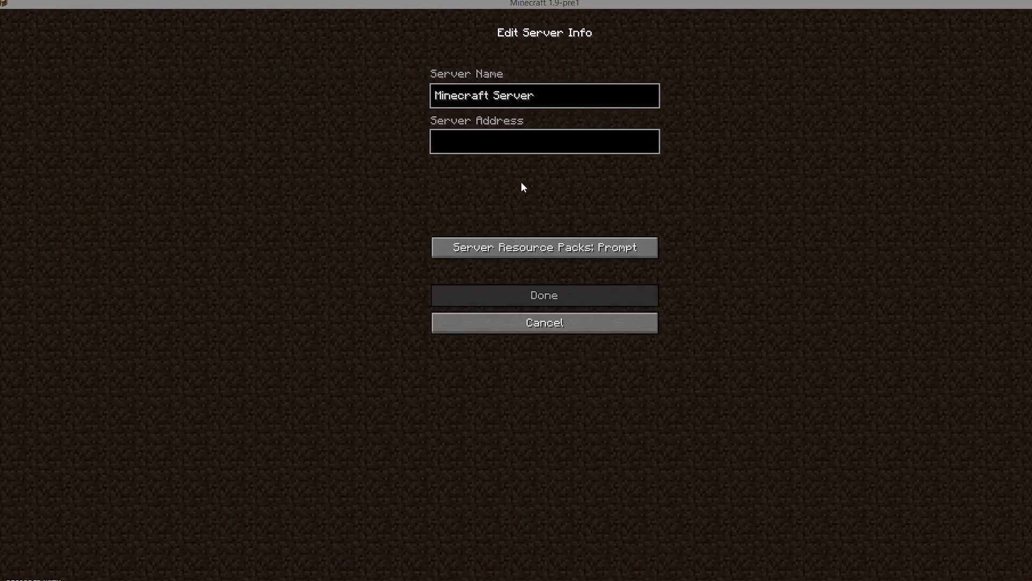
{"action": "left_click", "coordinate": [506, 147]}
{"action": "type", "text": "l"}
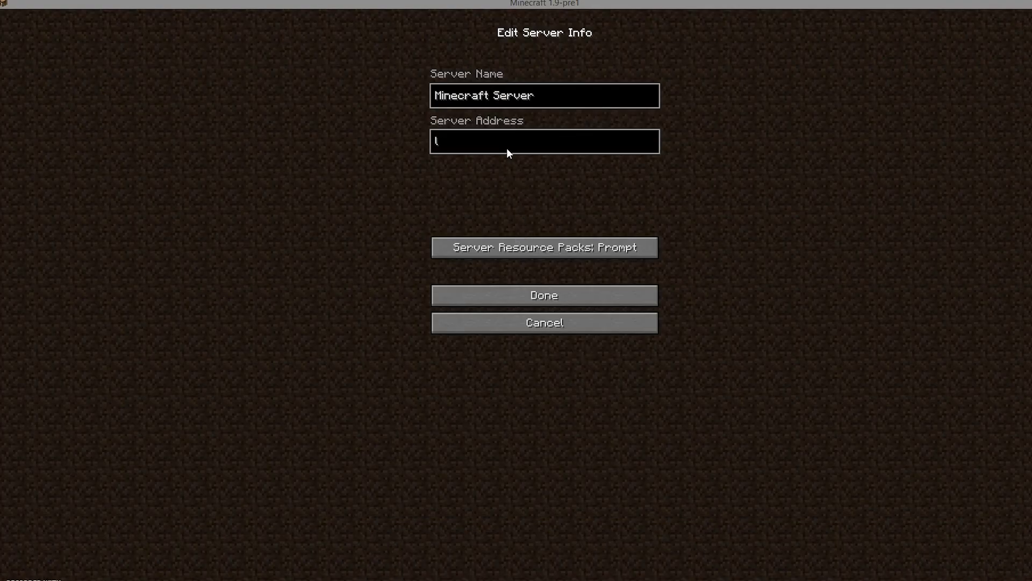
{"action": "type", "text": "ocalhost"}
{"action": "left_click", "coordinate": [600, 290]}
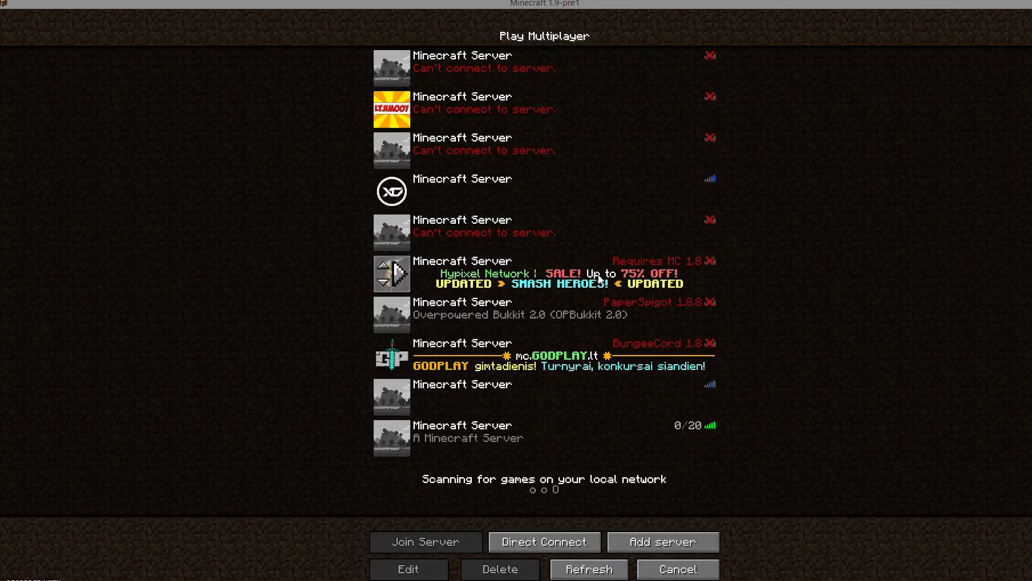
Join the newly added localhost server and walk and jump around the world.
{"action": "double_click", "coordinate": [550, 433]}
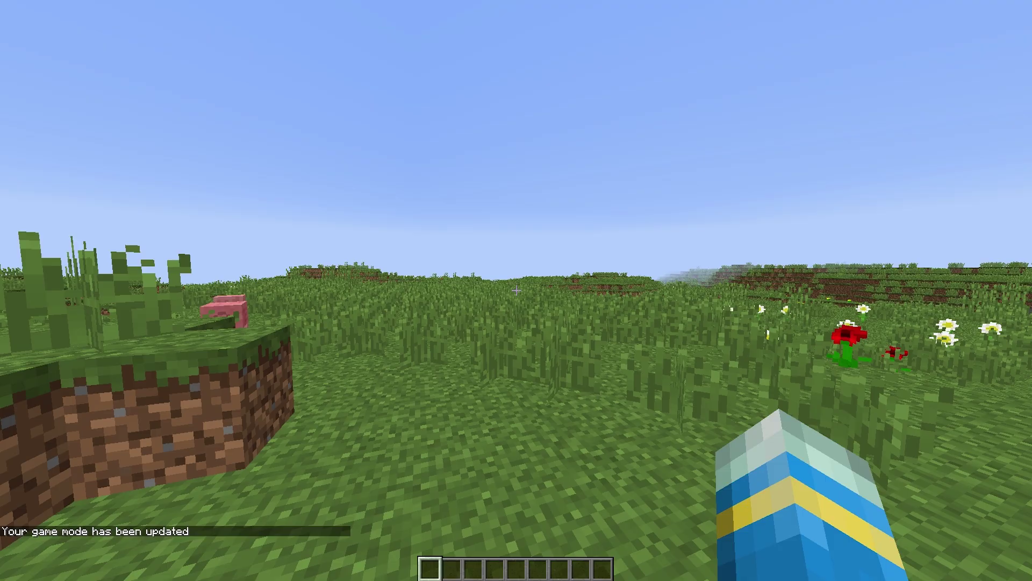
{"action": "key", "text": "w"}
{"action": "key", "text": "space"}
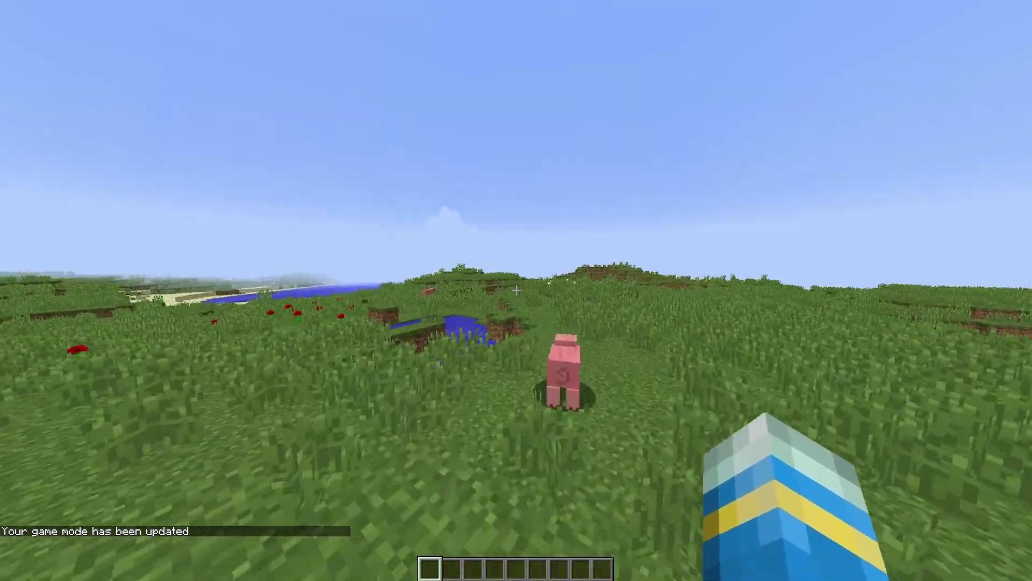
Take a stack of End Stone Bricks from the Building Blocks and place one block on the grass.
{"action": "key", "text": "e"}
{"action": "scroll", "coordinate": [535, 276], "scroll_direction": "down", "scroll_amount": 10}
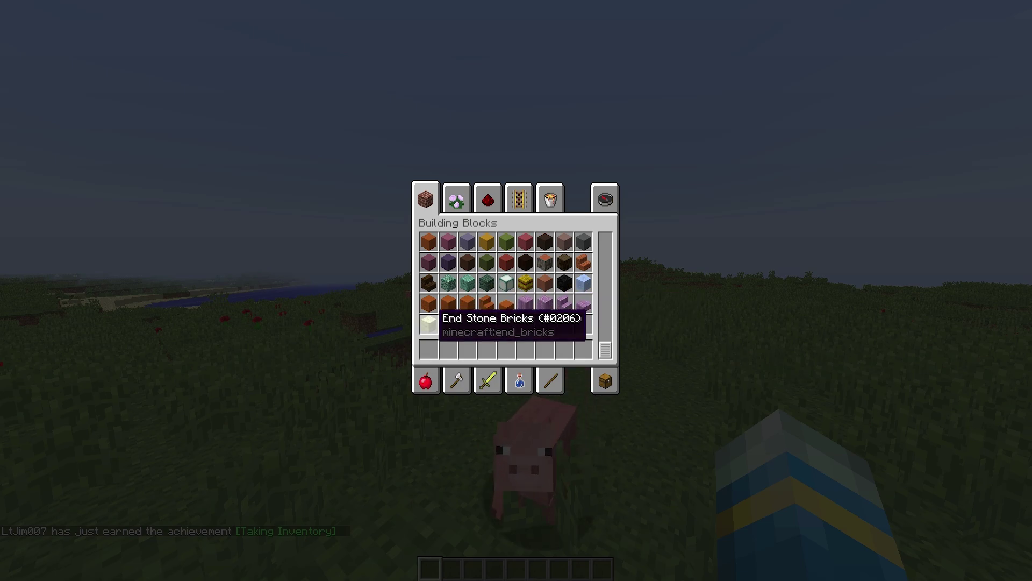
{"action": "left_click", "coordinate": [429, 322], "text": "shift"}
{"action": "key", "text": "e"}
{"action": "right_click", "coordinate": [517, 290]}
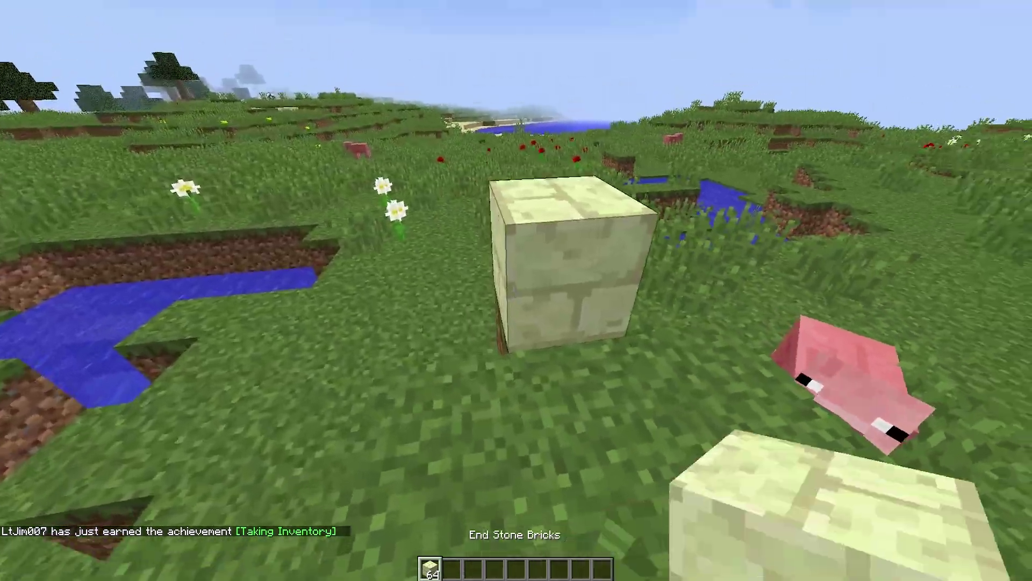
Browse the creative inventory's decoration blocks, food, tools and combat items, including the dragon head and tipped arrows.
{"action": "key", "text": "e"}
{"action": "left_click", "coordinate": [457, 198]}
{"action": "scroll", "coordinate": [532, 287], "scroll_direction": "down", "scroll_amount": 5}
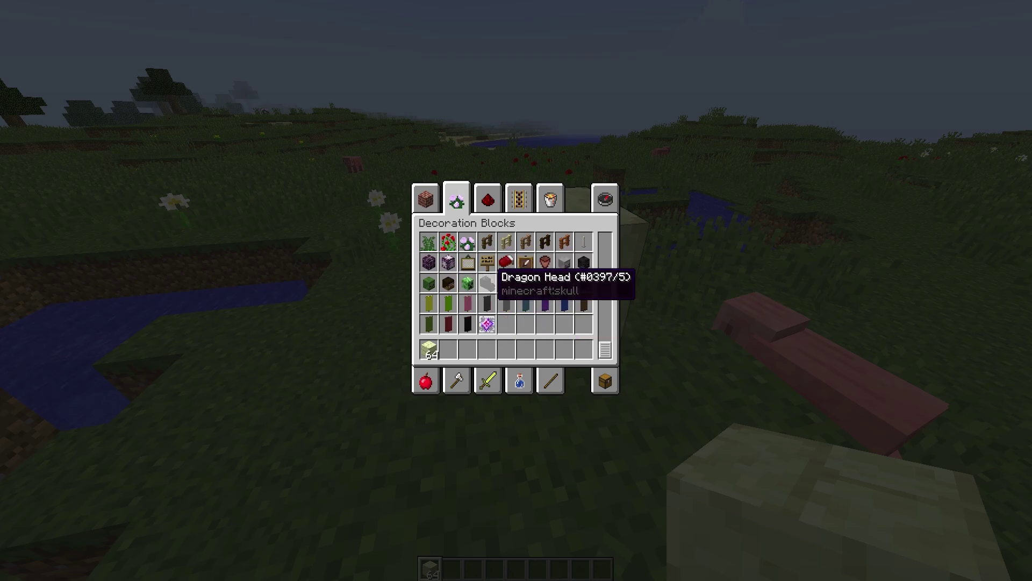
{"action": "left_click", "coordinate": [425, 382]}
{"action": "left_click", "coordinate": [457, 381]}
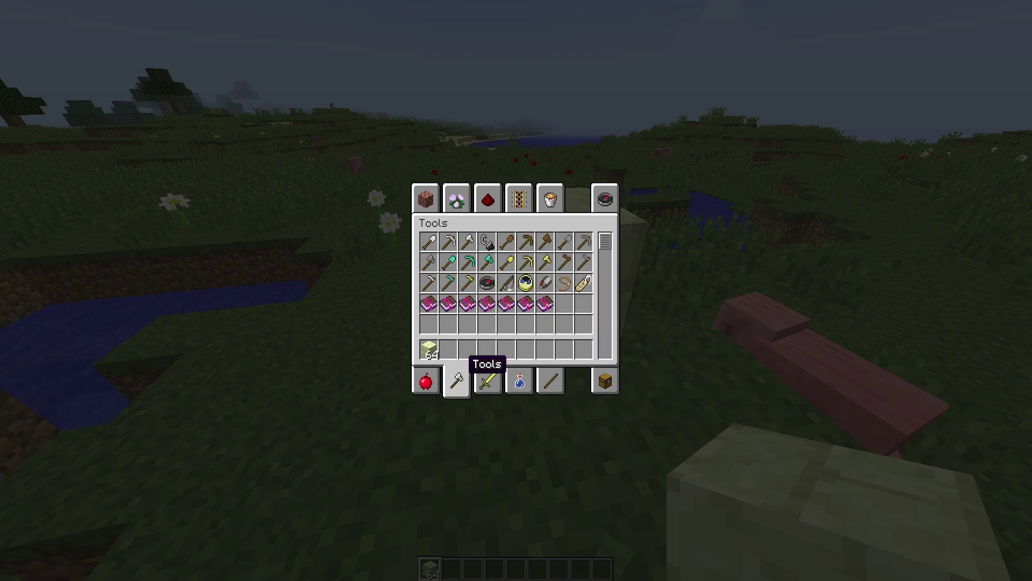
{"action": "left_click", "coordinate": [488, 381]}
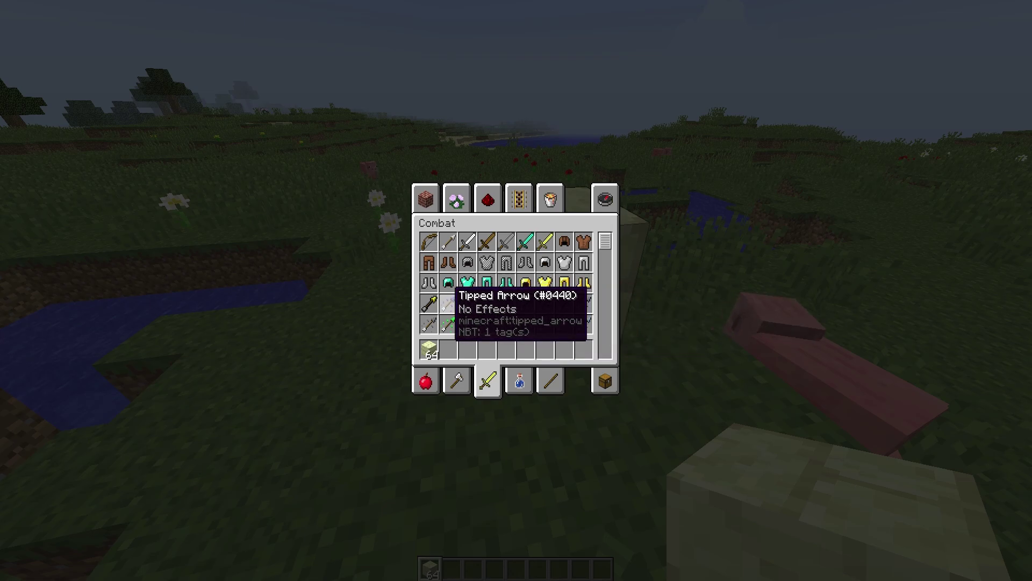
{"action": "scroll", "coordinate": [490, 296], "scroll_direction": "down", "scroll_amount": 1}
{"action": "scroll", "coordinate": [557, 303], "scroll_direction": "down", "scroll_amount": 4}
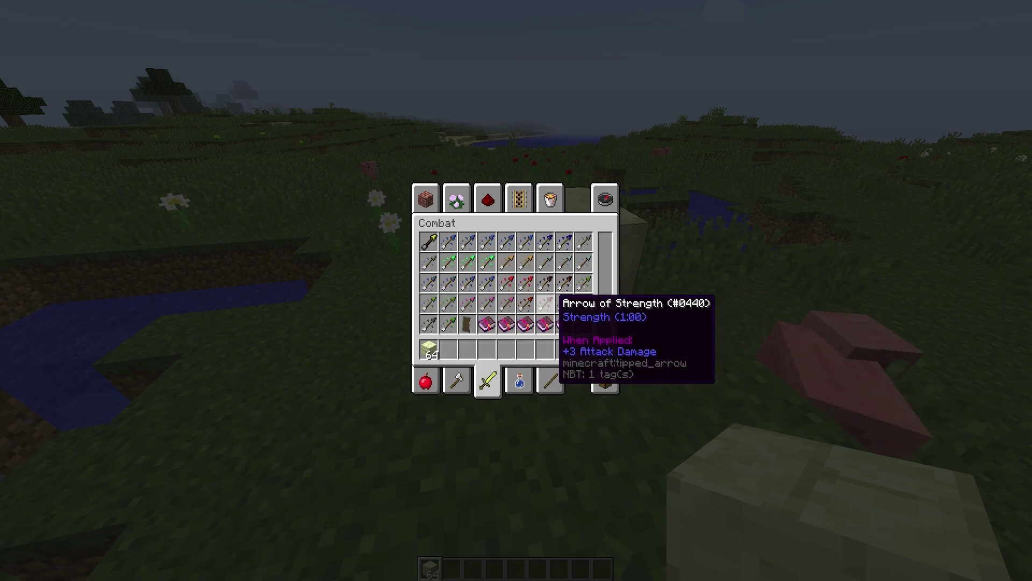
Put a shield and a diamond sword in hotbar slots 1 and 2, and move the shield to the off-hand slot.
{"action": "key", "text": "1"}
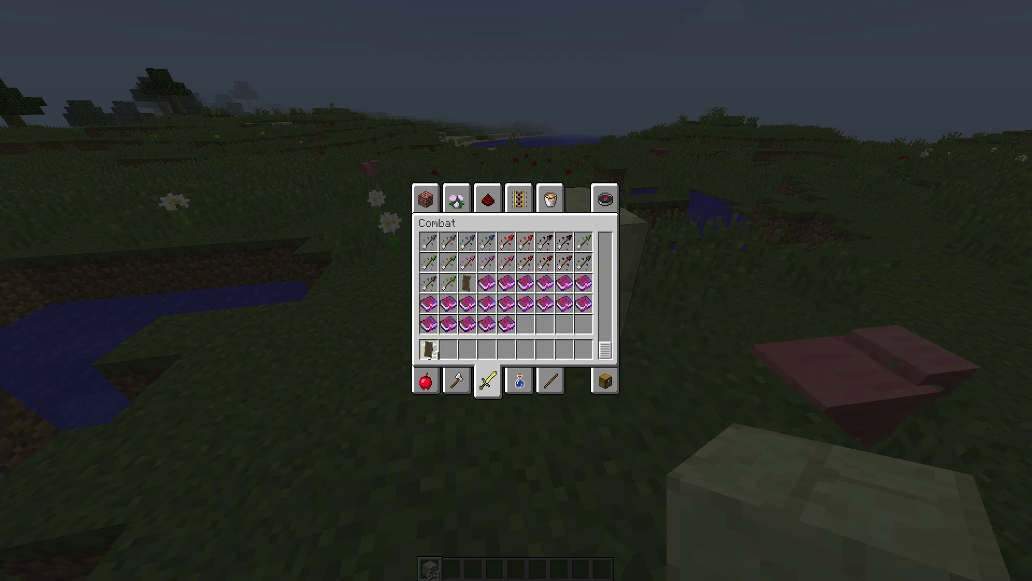
{"action": "scroll", "coordinate": [462, 291], "scroll_direction": "up", "scroll_amount": 5}
{"action": "key", "text": "2"}
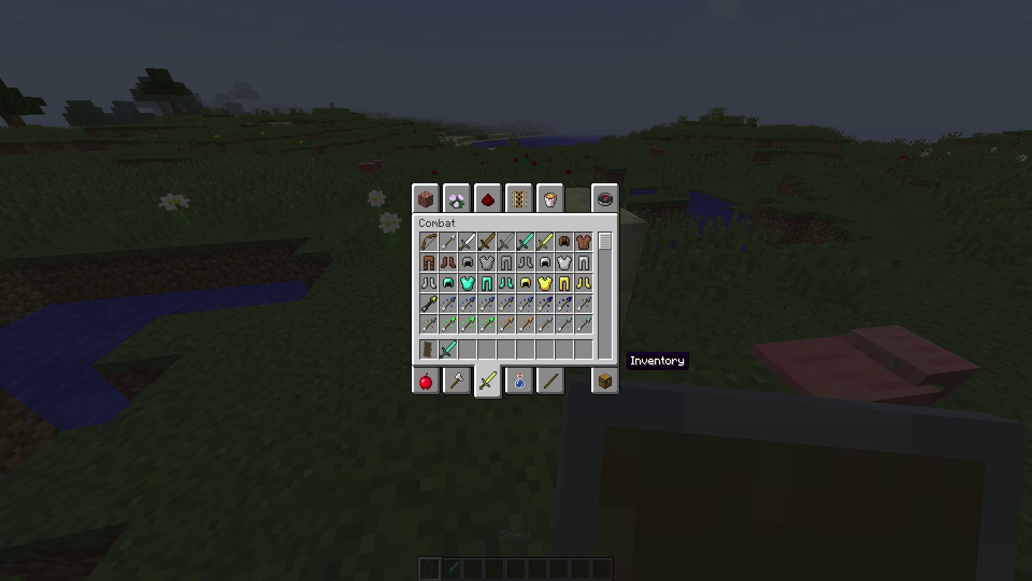
{"action": "left_click", "coordinate": [610, 374]}
{"action": "left_click", "coordinate": [429, 349]}
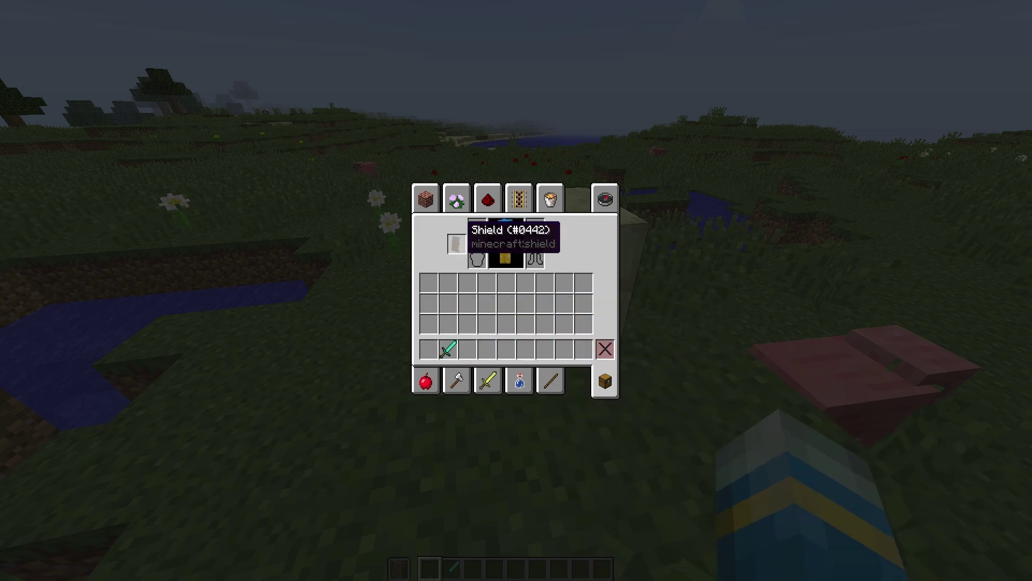
{"action": "key", "text": "e"}
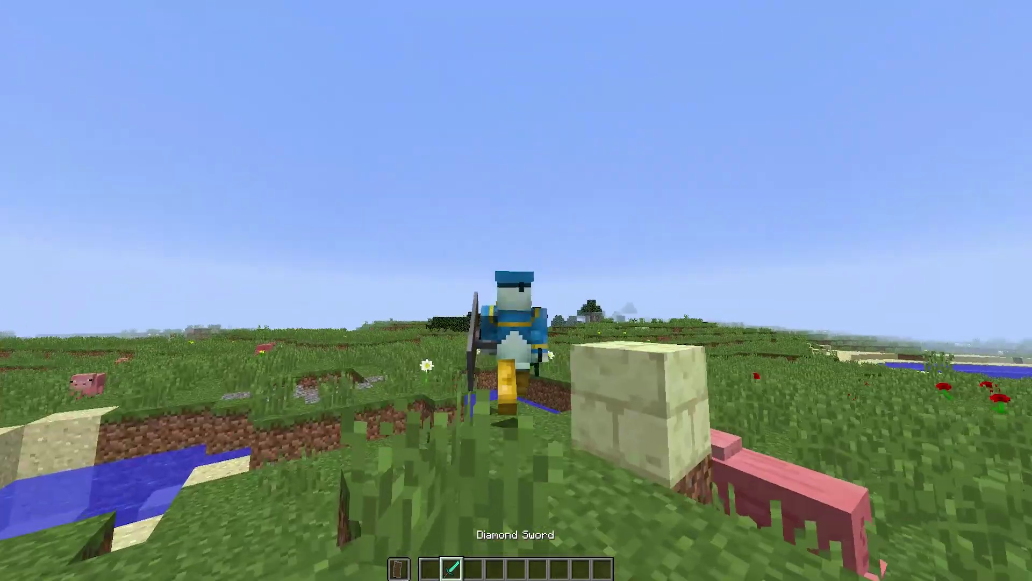
Examine the character holding the shield and diamond sword in third-person view, and swing the sword in first person.
{"action": "key", "text": "F5"}
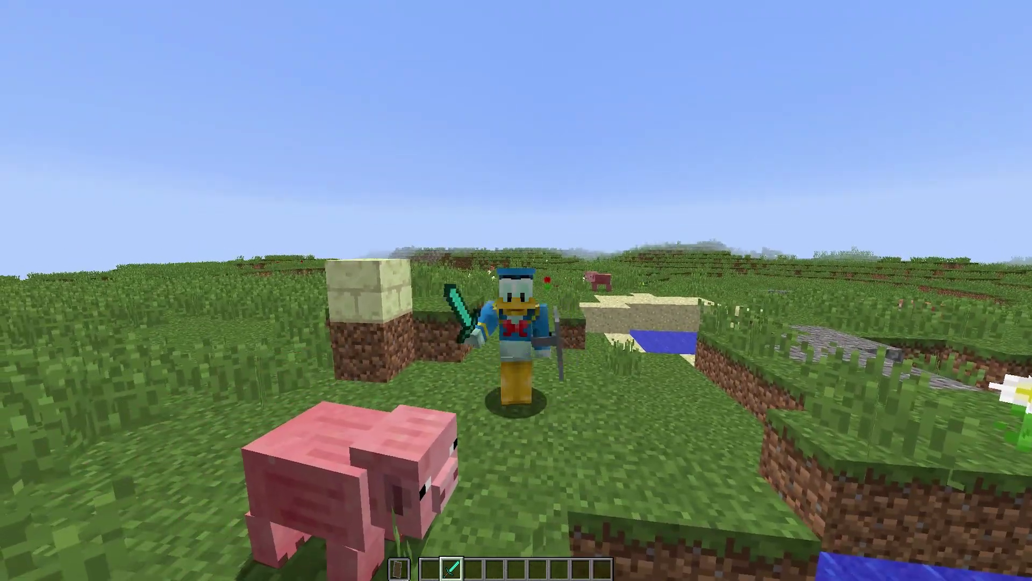
{"action": "key", "text": "F5"}
{"action": "left_click", "coordinate": [517, 291]}
{"action": "left_click", "coordinate": [517, 291]}
Clear the shield from the off-hand and the diamond sword from the hotbar.
{"action": "key", "text": "e"}
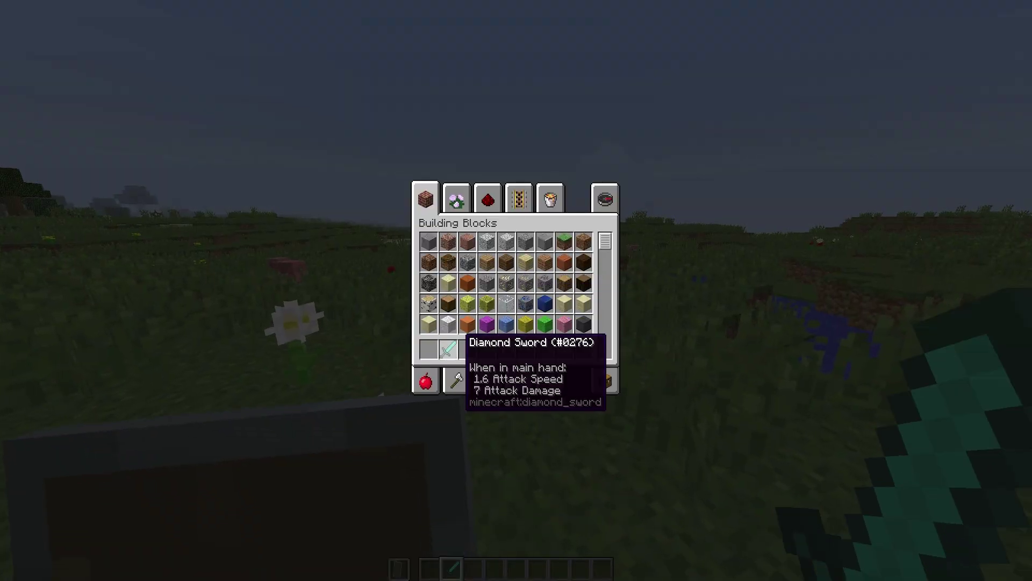
{"action": "left_click", "coordinate": [456, 243]}
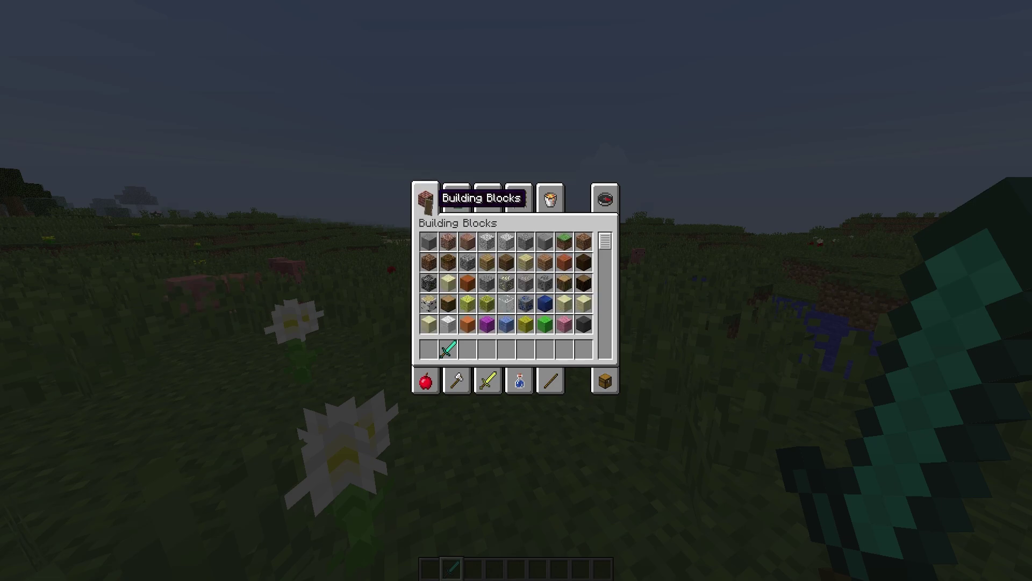
{"action": "left_click", "coordinate": [448, 346], "text": "shift"}
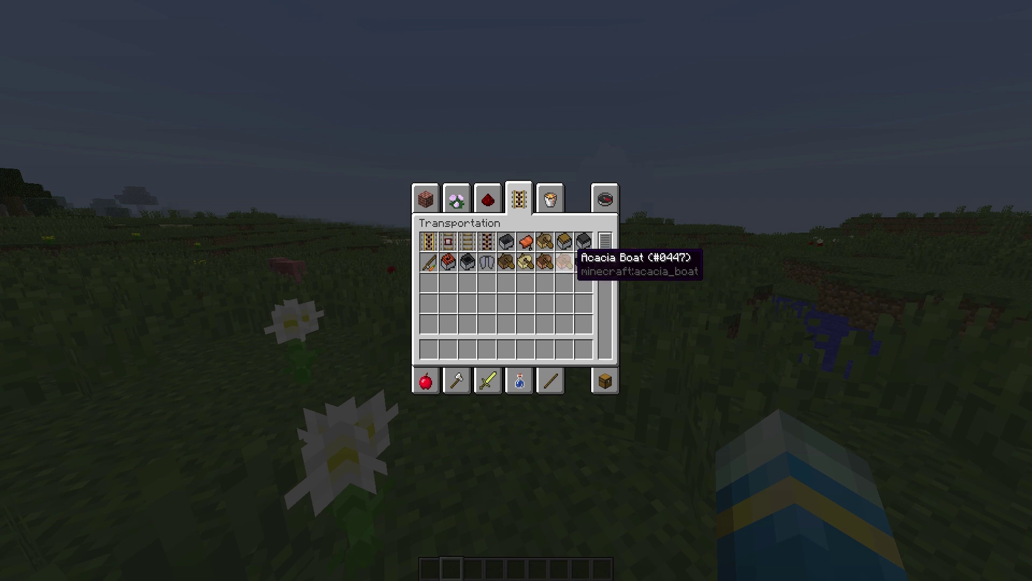
Place an Acacia Boat from hotbar slot 3 on the pond, board it and switch to the empty slot 4.
{"action": "key", "text": "e"}
{"action": "key", "text": "3"}
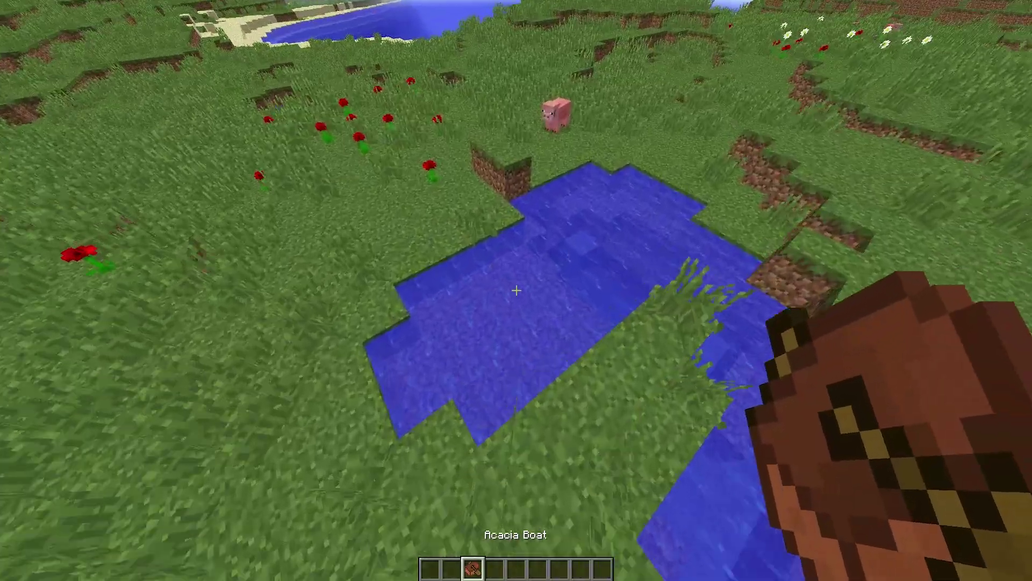
{"action": "right_click", "coordinate": [516, 290]}
{"action": "right_click", "coordinate": [517, 290]}
{"action": "key", "text": "4"}
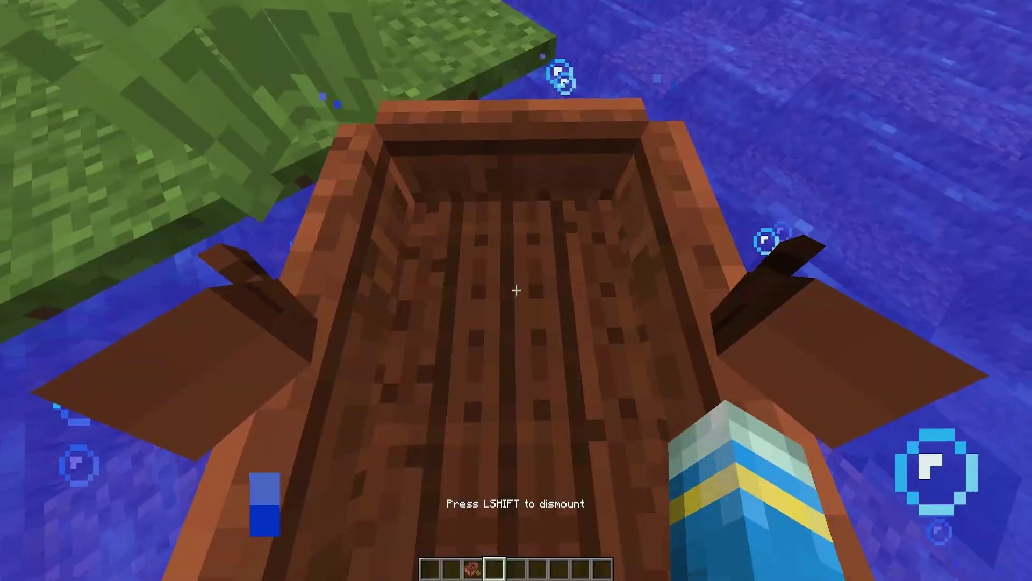
Steer the boat around the pond in third-person view and dismount onto the grass.
{"action": "key", "text": "F5"}
{"action": "key", "text": "d"}
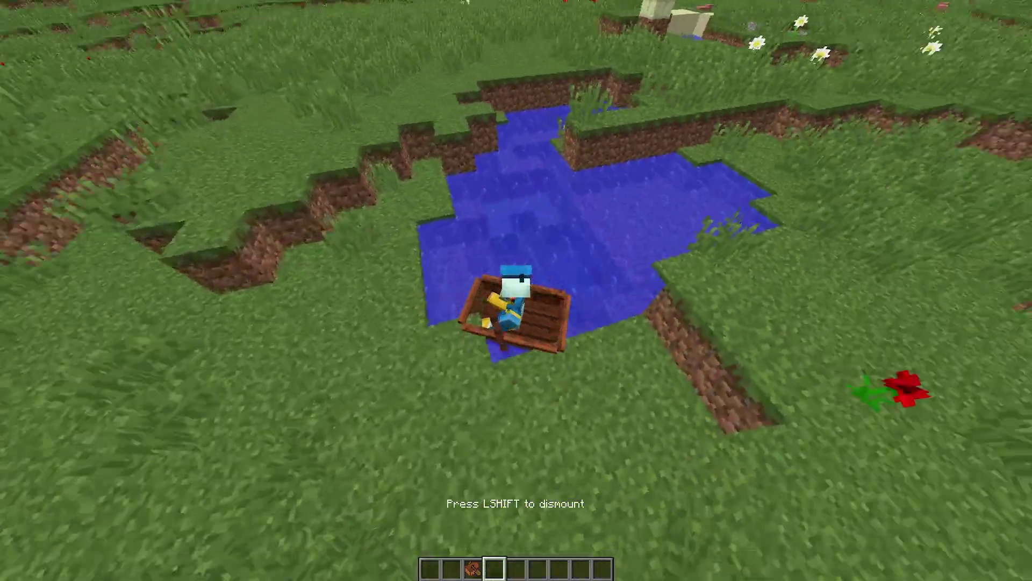
{"action": "key", "text": "shift"}
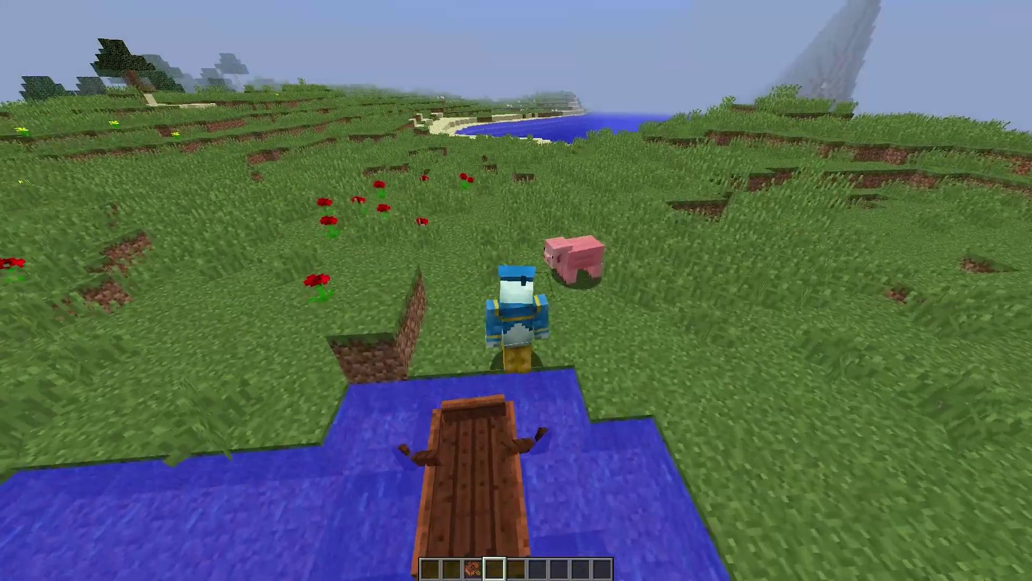
Pick up an Elytra in the inventory, fly up over the grassland and equip the Elytra as chest armour, keeping hotbar slot 3 selected.
{"action": "key", "text": "e"}
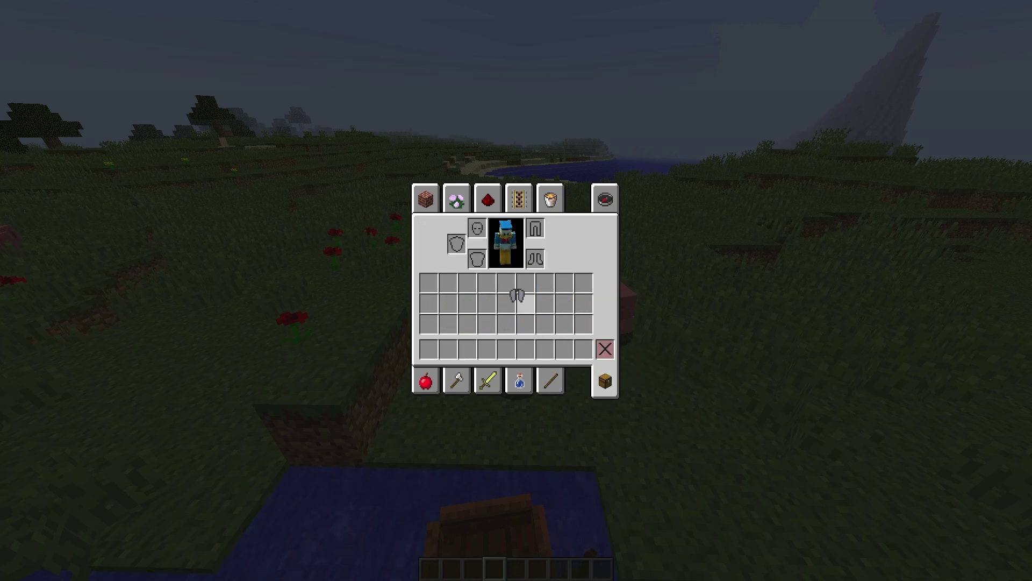
{"action": "key", "text": "e"}
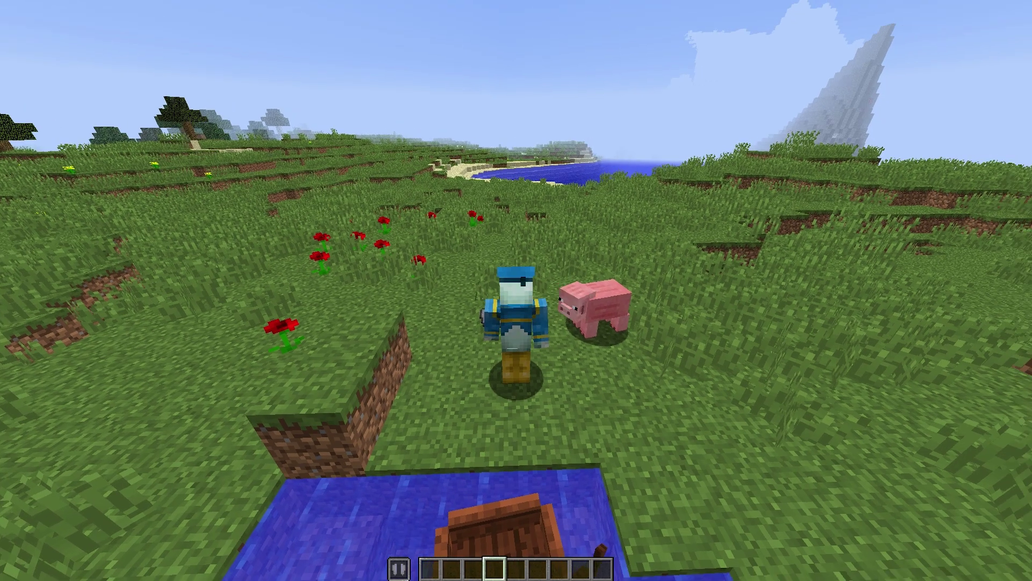
{"action": "key", "text": "w"}
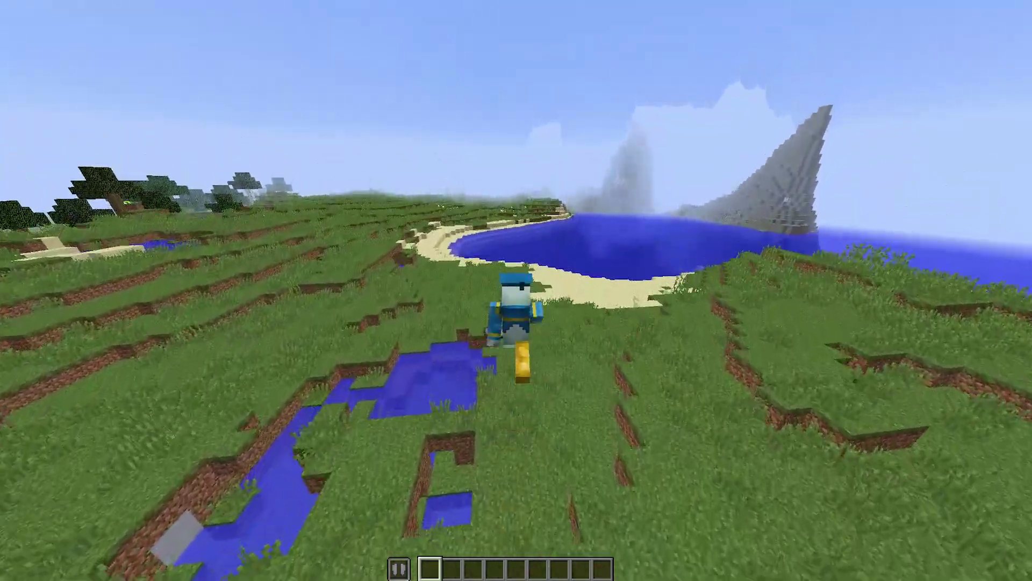
{"action": "key", "text": "e"}
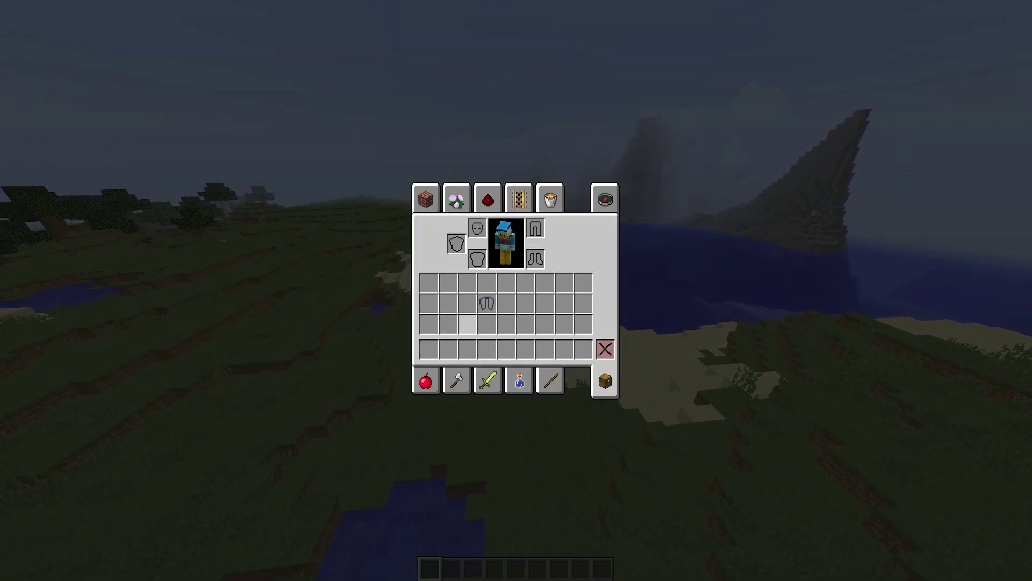
{"action": "key", "text": "e"}
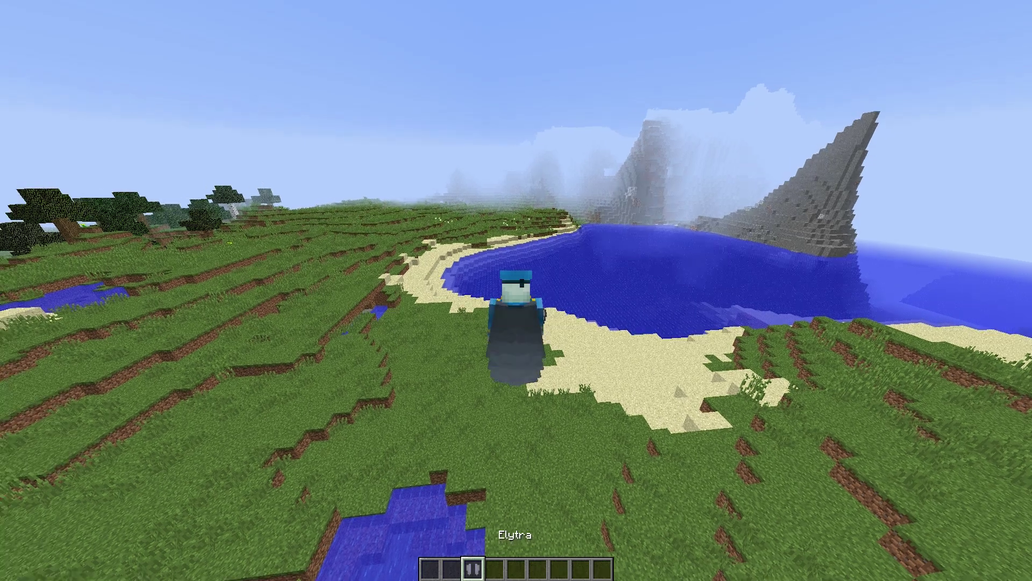
Fly high over the bay and glide down with the Elytra into the water near the beach.
{"action": "key", "text": "w"}
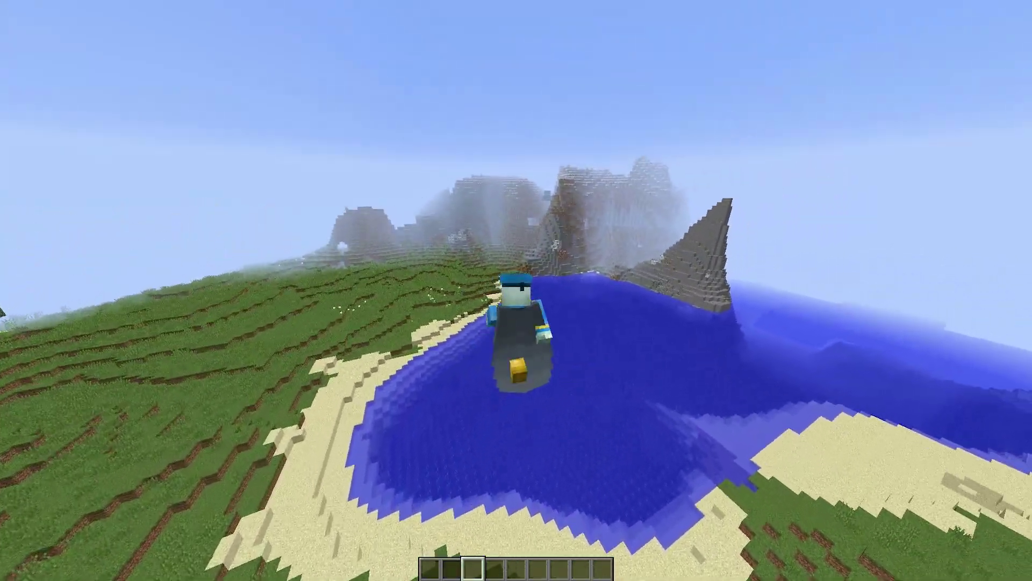
{"action": "key", "text": "w"}
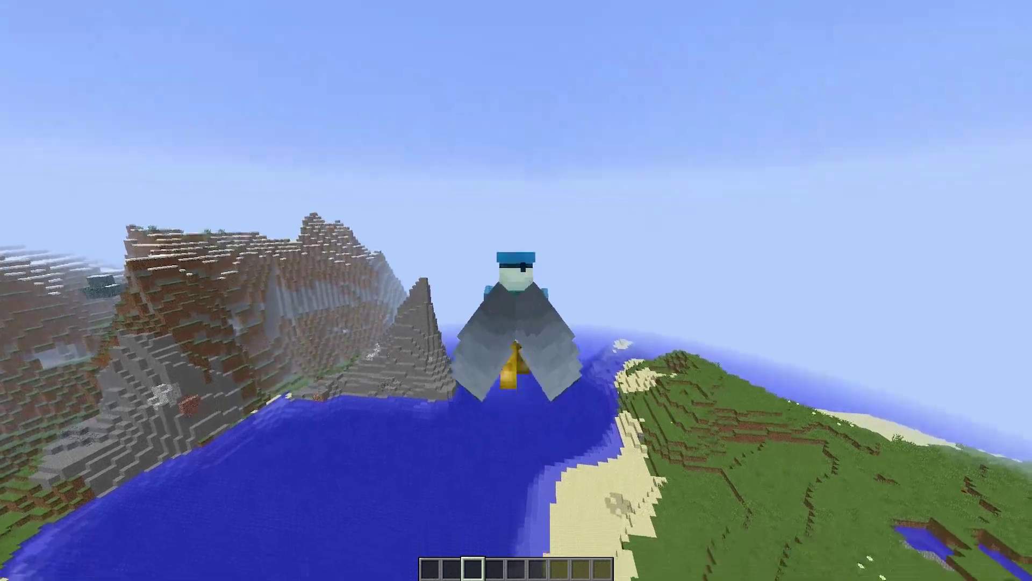
{"action": "key", "text": "w"}
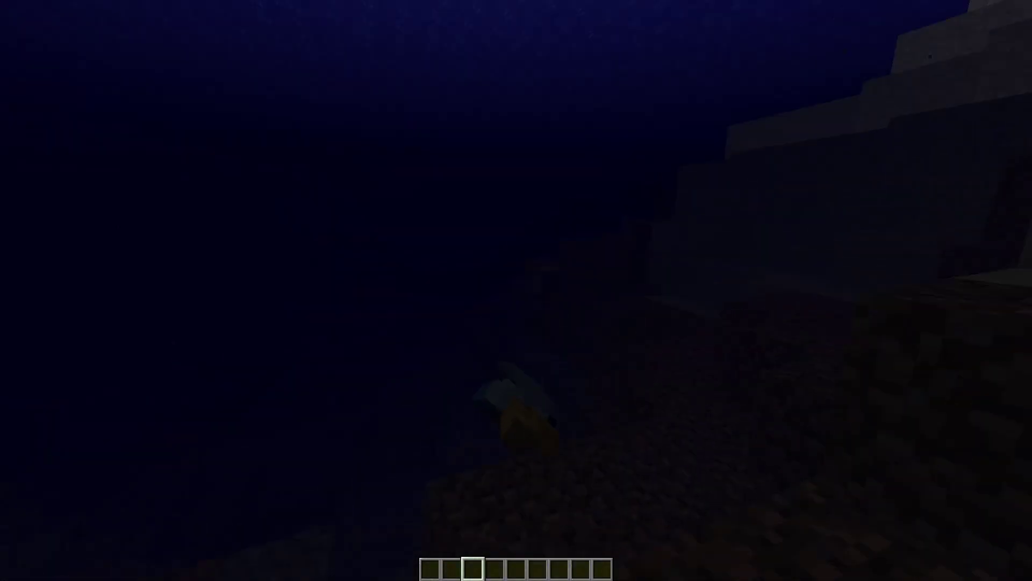
Swim up out of the water, fly to the stone spire by the cliffs and change from third-person to first-person view.
{"action": "key", "text": "w"}
{"action": "key", "text": "space"}
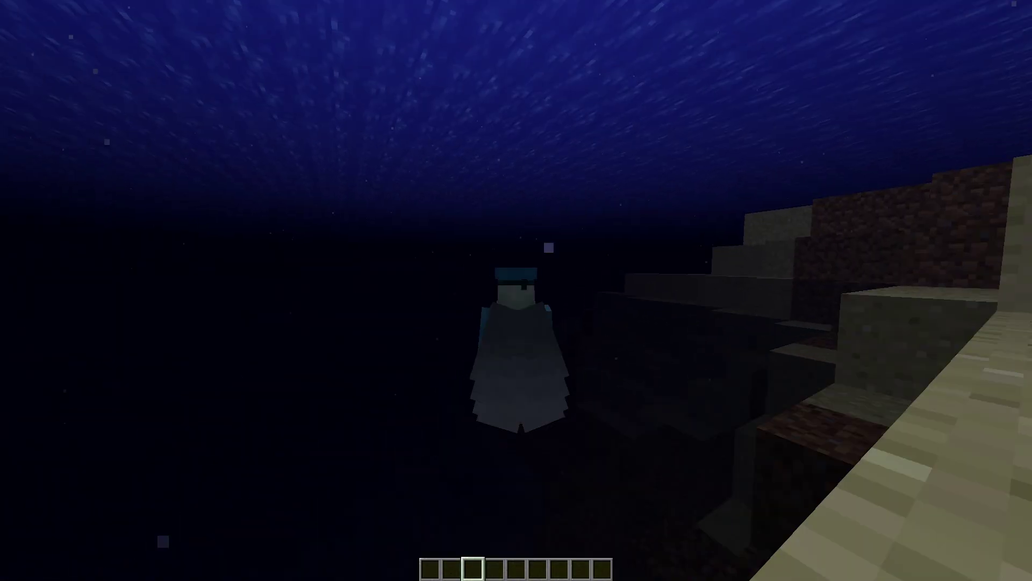
{"action": "key", "text": "space"}
{"action": "key", "text": "w"}
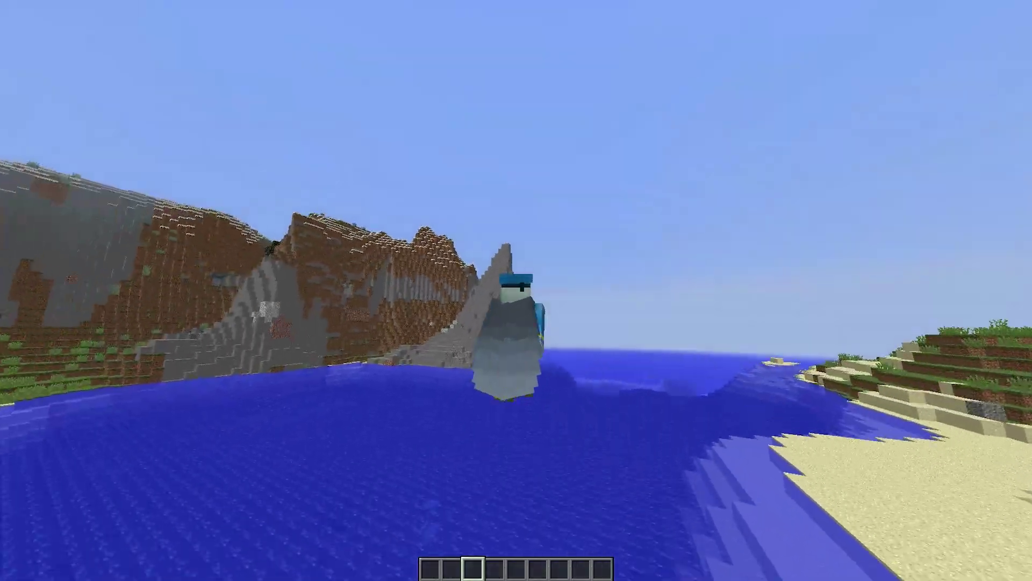
{"action": "key", "text": "F5"}
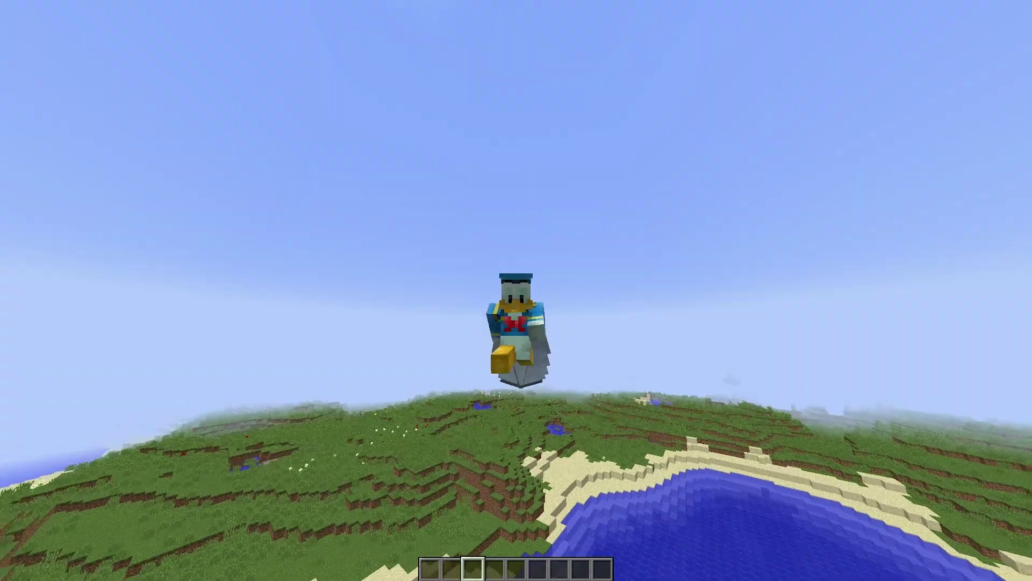
{"action": "key", "text": "F5"}
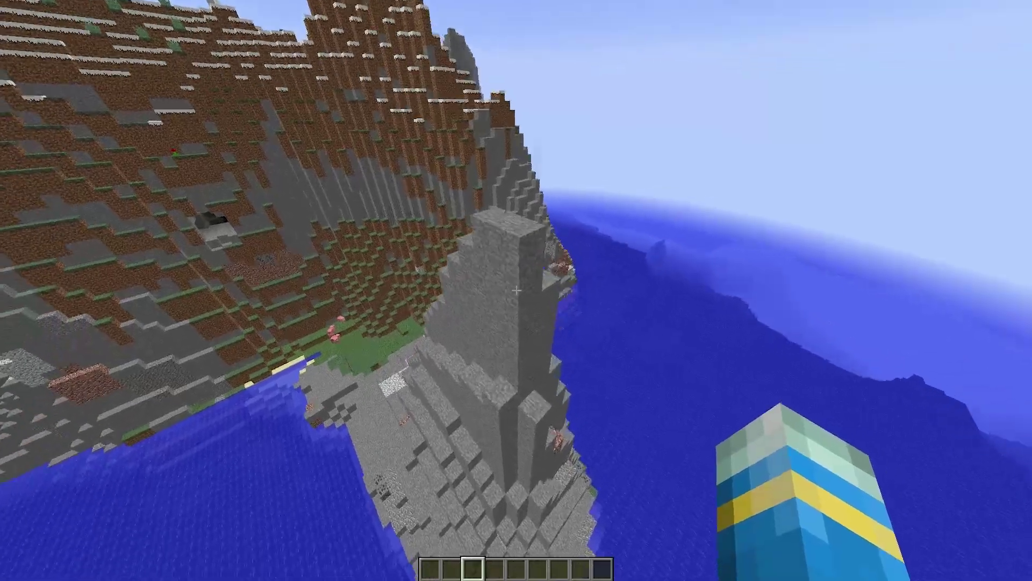
Extend the top of the spire outward over the water with Stone blocks and clear the Stone from hotbar slot 3.
{"action": "middle_click", "coordinate": [516, 290]}
{"action": "key", "text": "s"}
{"action": "right_click", "coordinate": [516, 291]}
{"action": "right_click", "coordinate": [516, 290]}
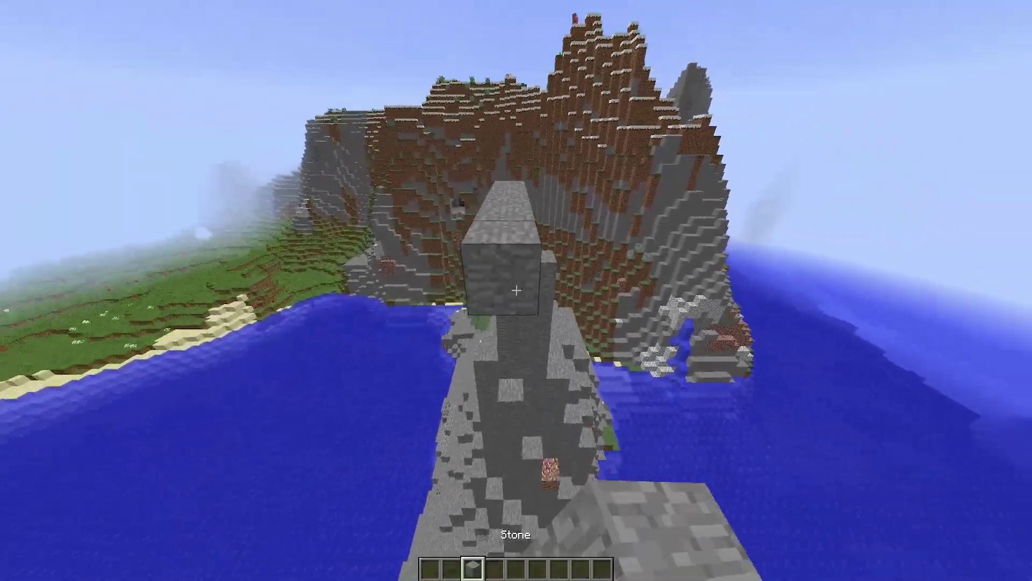
{"action": "key", "text": "e"}
{"action": "left_click", "coordinate": [468, 348]}
{"action": "key", "text": "e"}
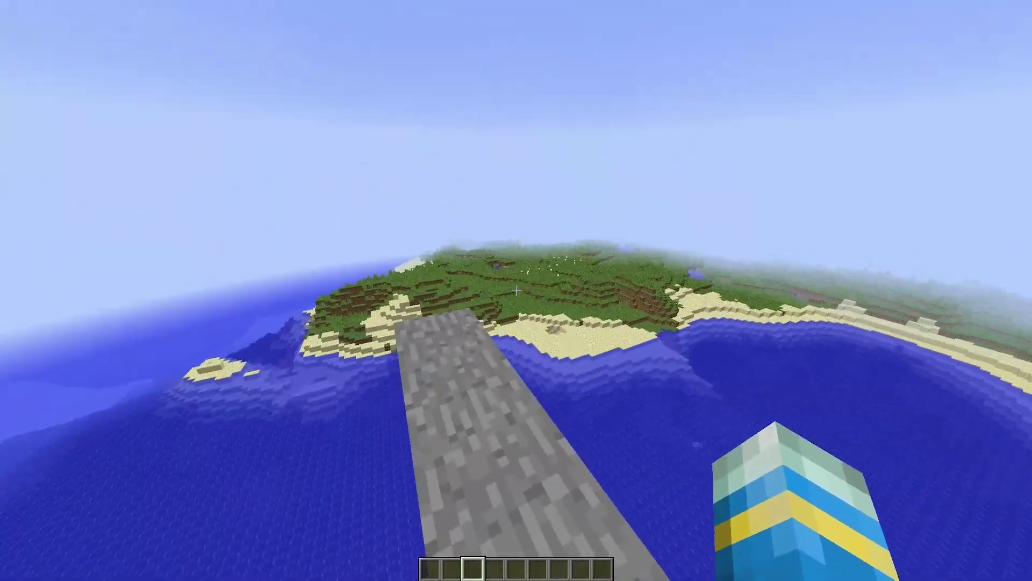
Walk along the stone ledge to its end and jump off it into the sea in third-person view.
{"action": "key", "text": "shift"}
{"action": "key", "text": "w"}
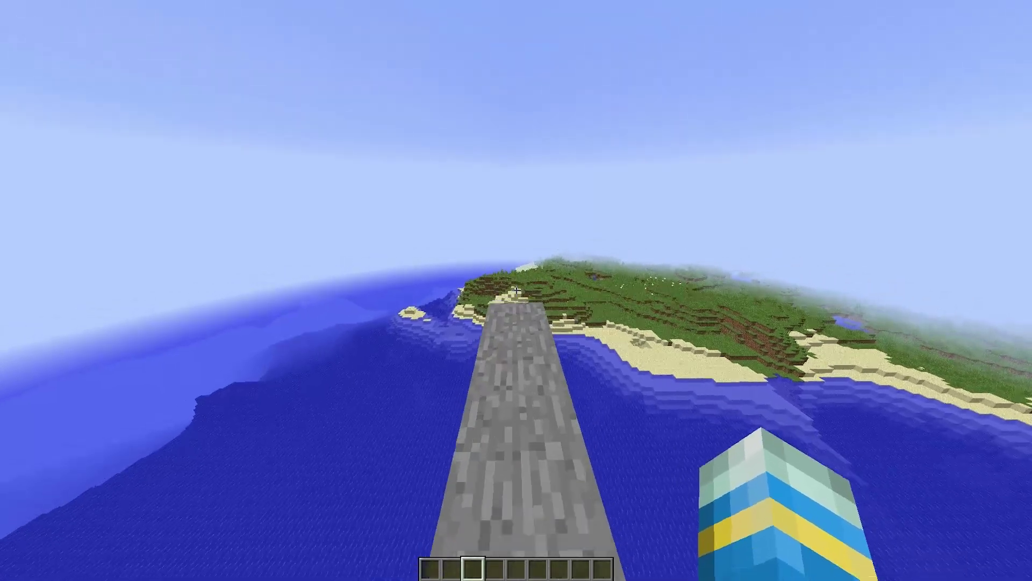
{"action": "key", "text": "F5"}
{"action": "key", "text": "shift"}
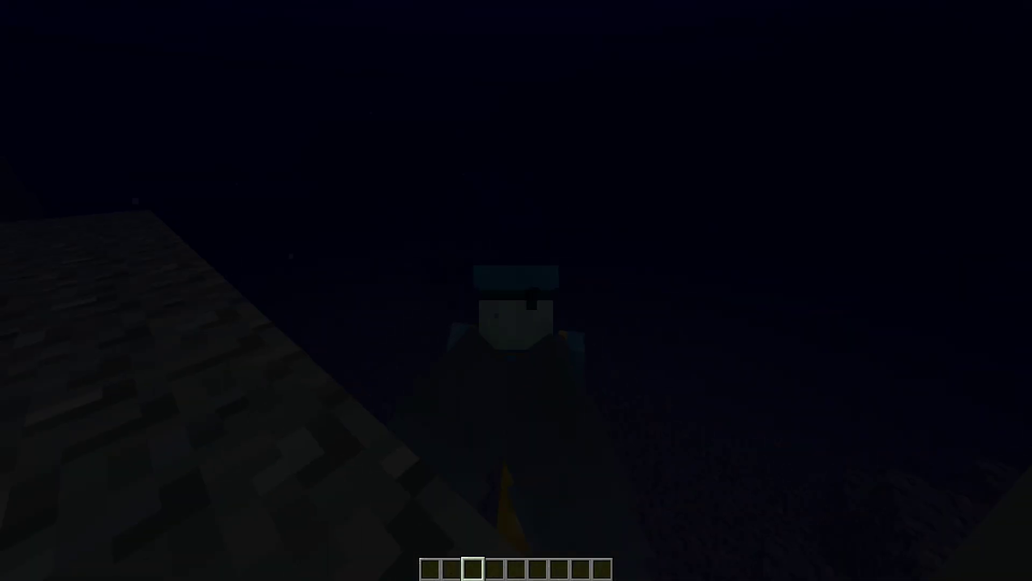
Fly up from the sea beside the cliffs, glide down into the water with the Elytra and resurface.
{"action": "key", "text": "space"}
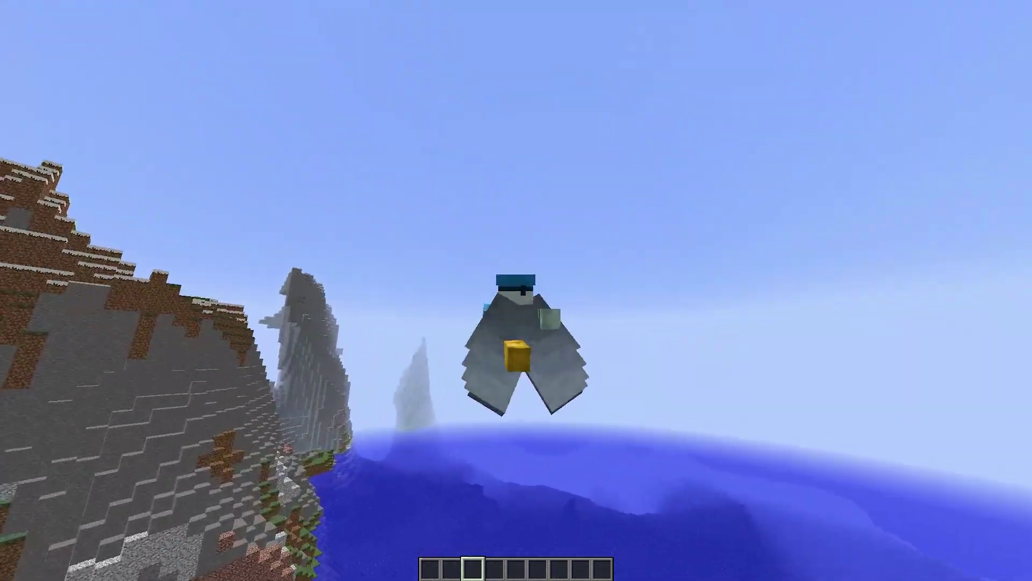
{"action": "key", "text": "F5"}
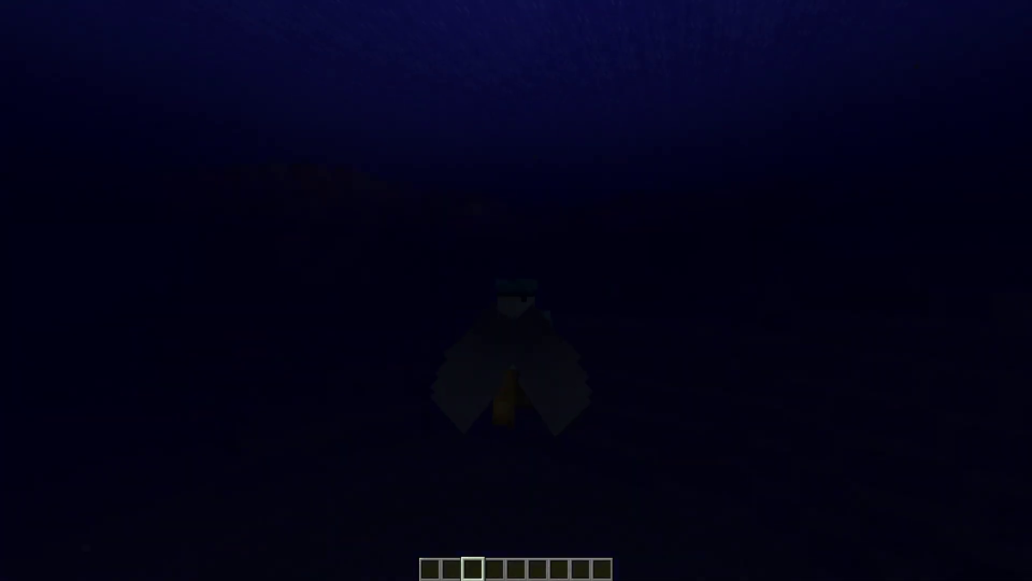
{"action": "key", "text": "space"}
{"action": "key", "text": "w"}
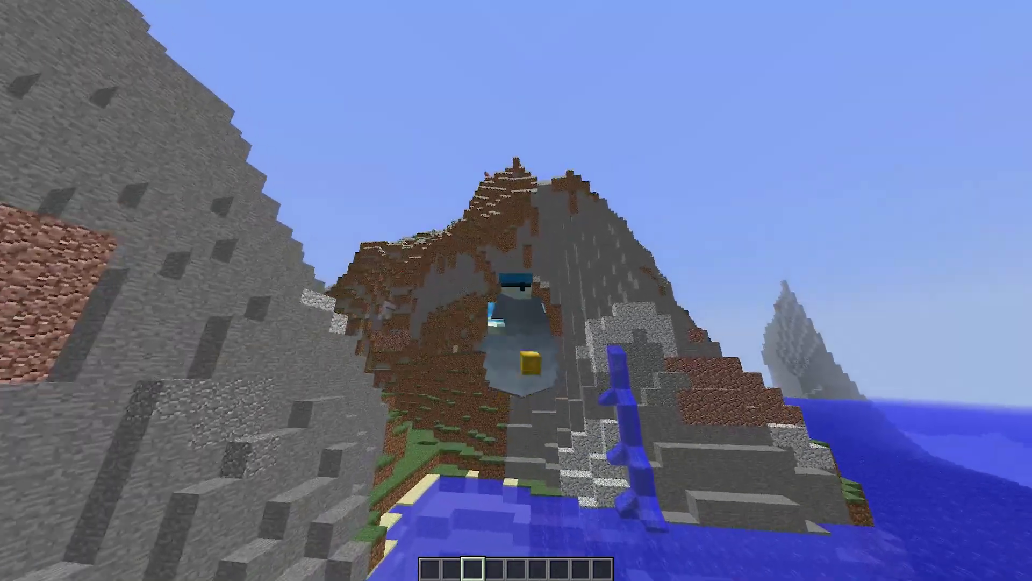
Fly in first-person view along the cliff to the snowy, grassy hillside, and check the character there in third-person view.
{"action": "key", "text": "F5"}
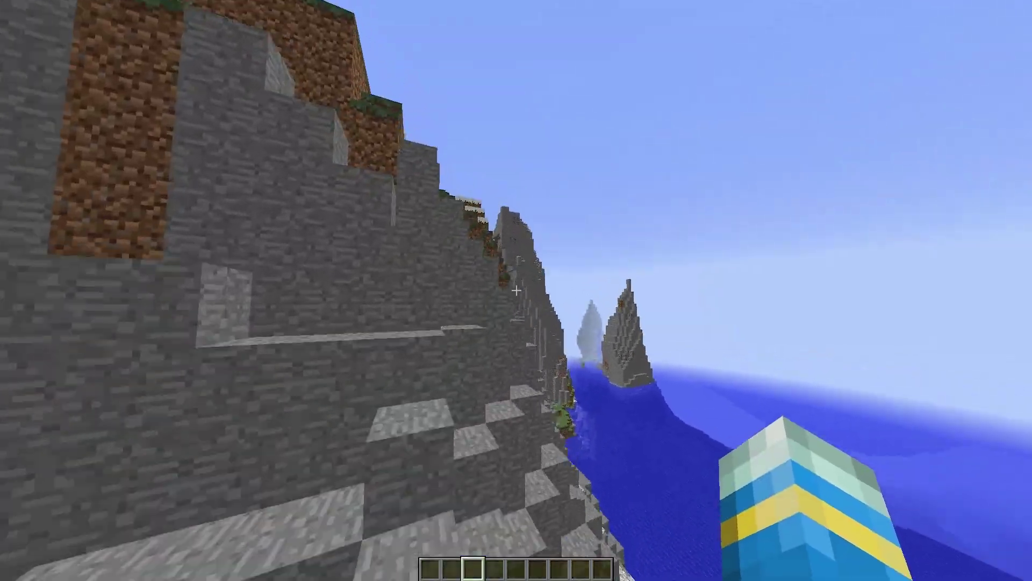
{"action": "key", "text": "w"}
{"action": "key", "text": "space"}
{"action": "key", "text": "w"}
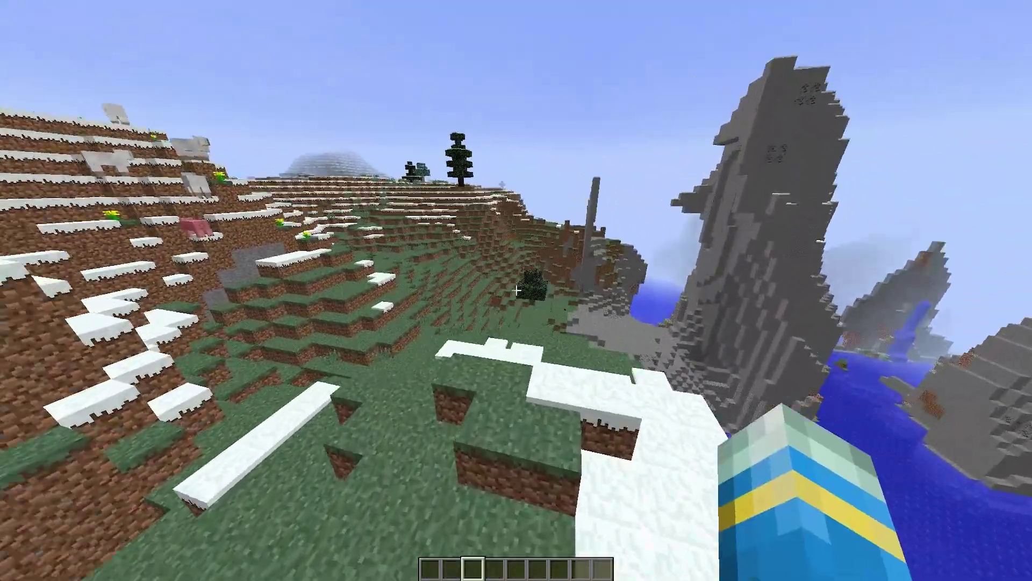
{"action": "key", "text": "w"}
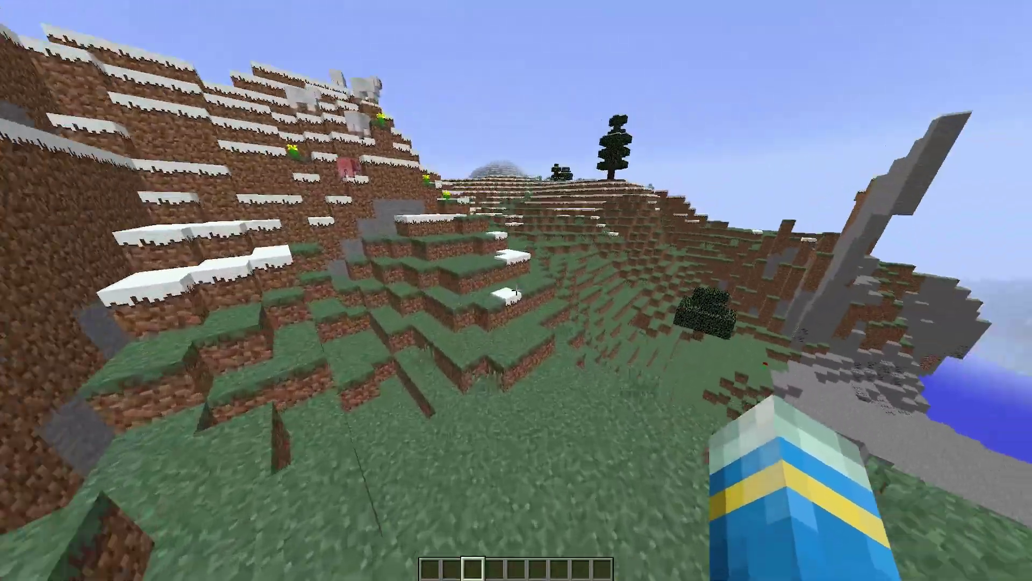
{"action": "key", "text": "w"}
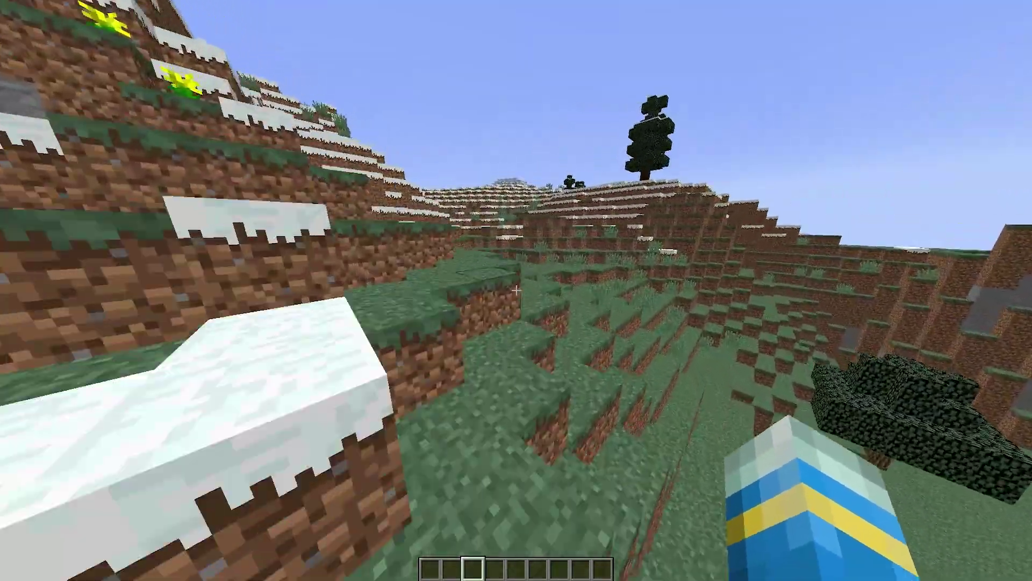
{"action": "key", "text": "w"}
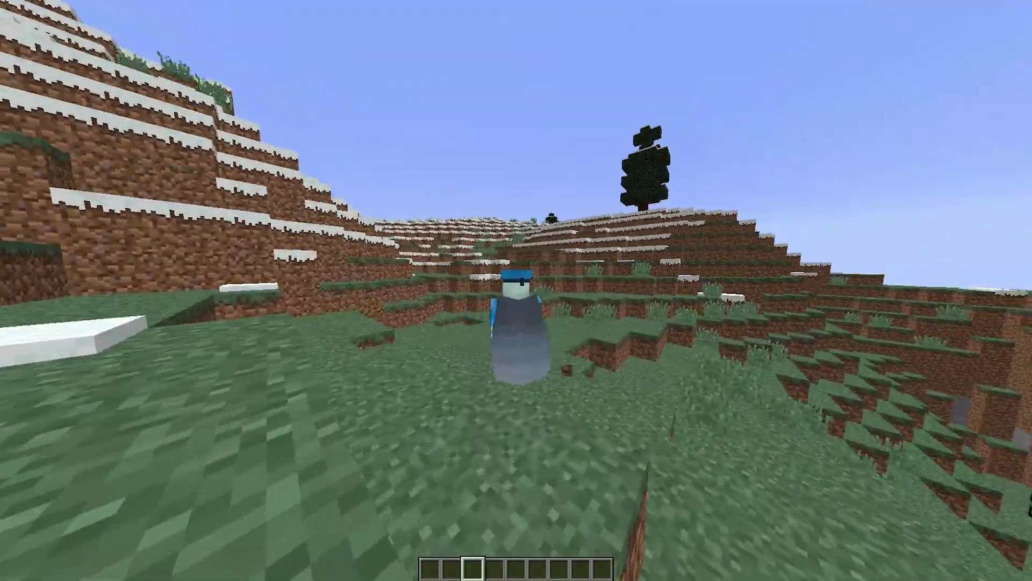
{"action": "key", "text": "F5"}
{"action": "key", "text": "F5"}
{"action": "key", "text": "w"}
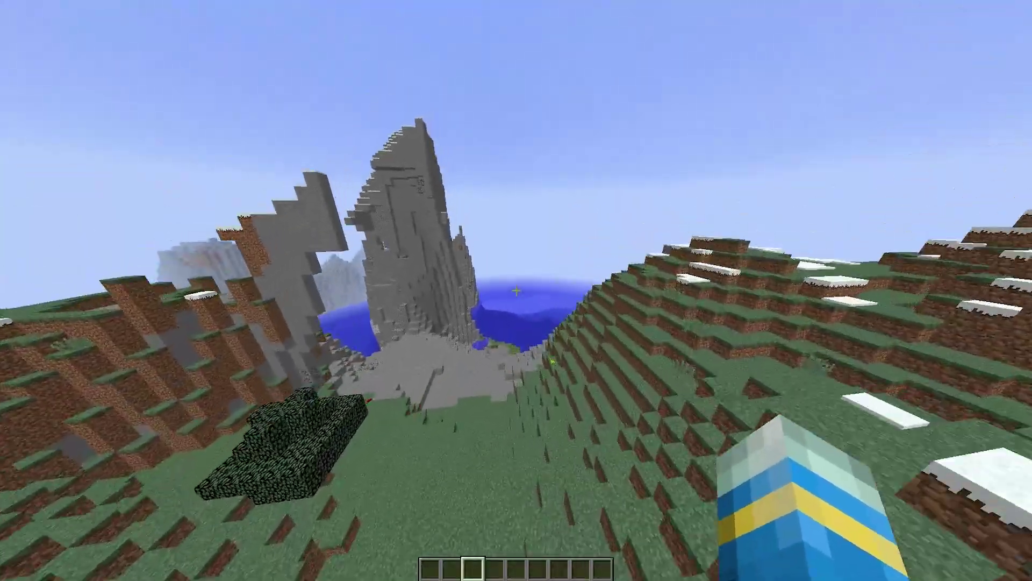
Fly to the top of the snow-covered stone peak and glide off it with the Elytra down to the sea.
{"action": "key", "text": "w"}
{"action": "key", "text": "space"}
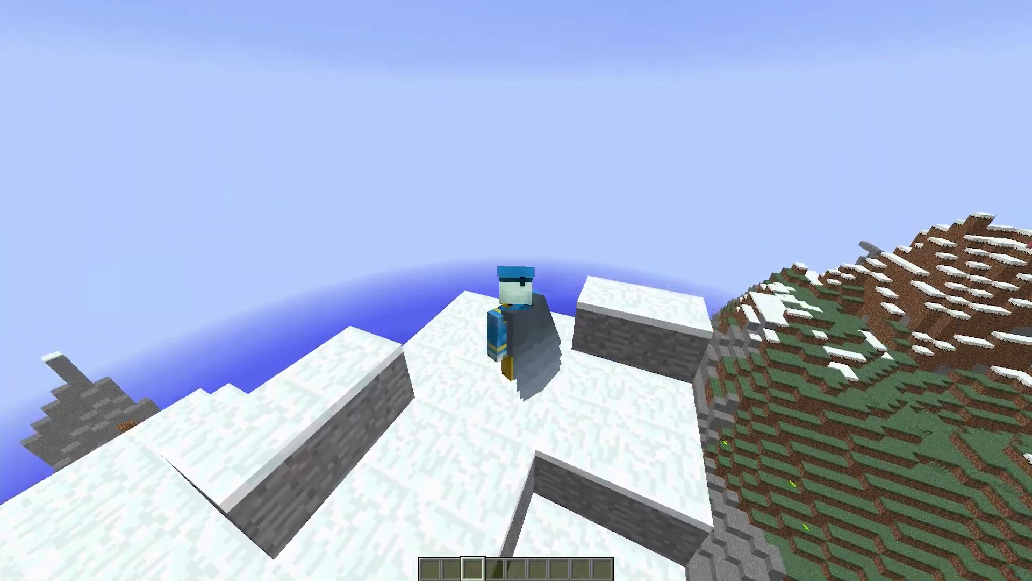
{"action": "key", "text": "w"}
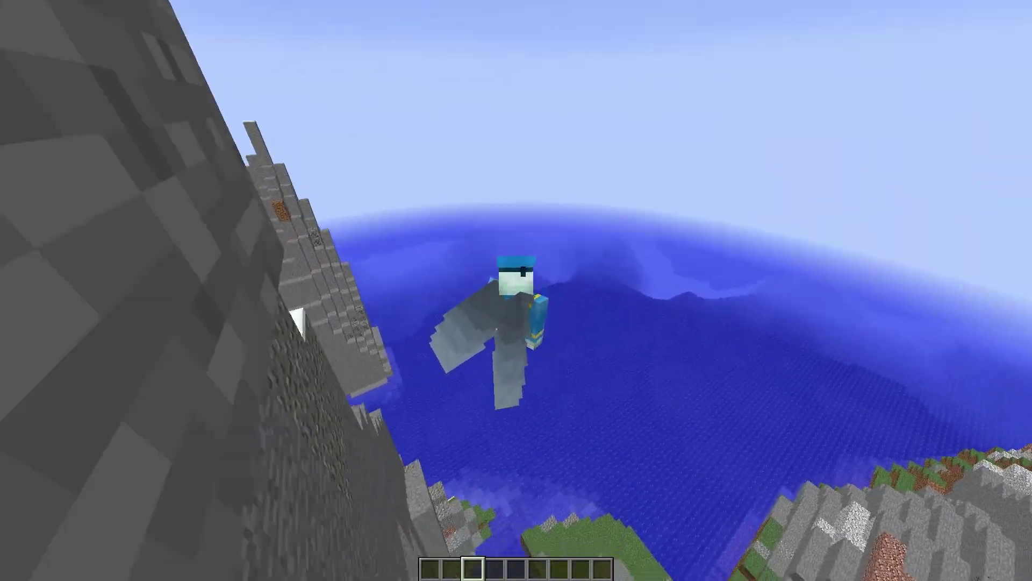
{"action": "key", "text": "w"}
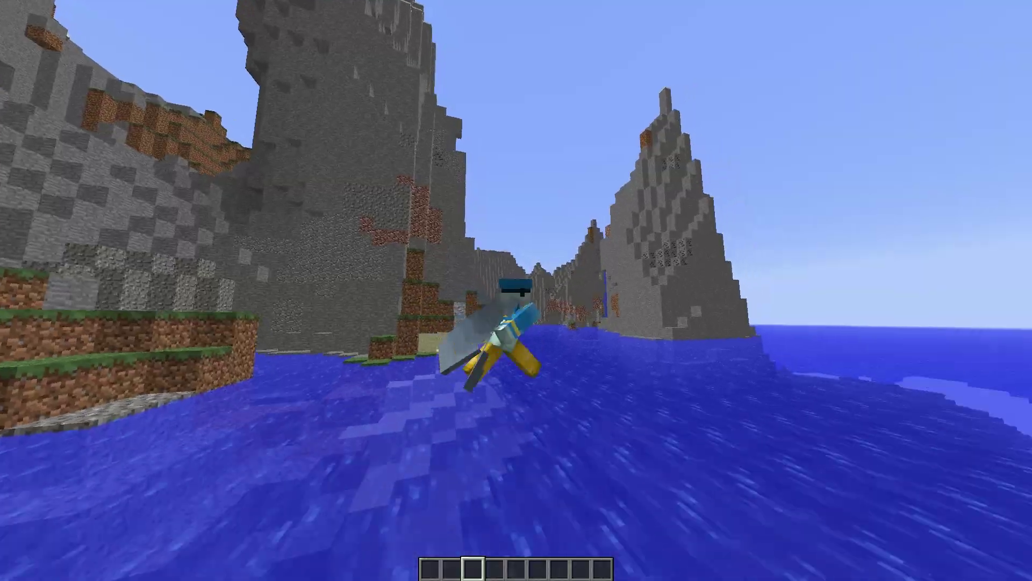
Fly up from the sea past the stone spire and on to the ore-covered ridge in first-person view.
{"action": "key", "text": "w"}
{"action": "key", "text": "w"}
{"action": "key", "text": "space"}
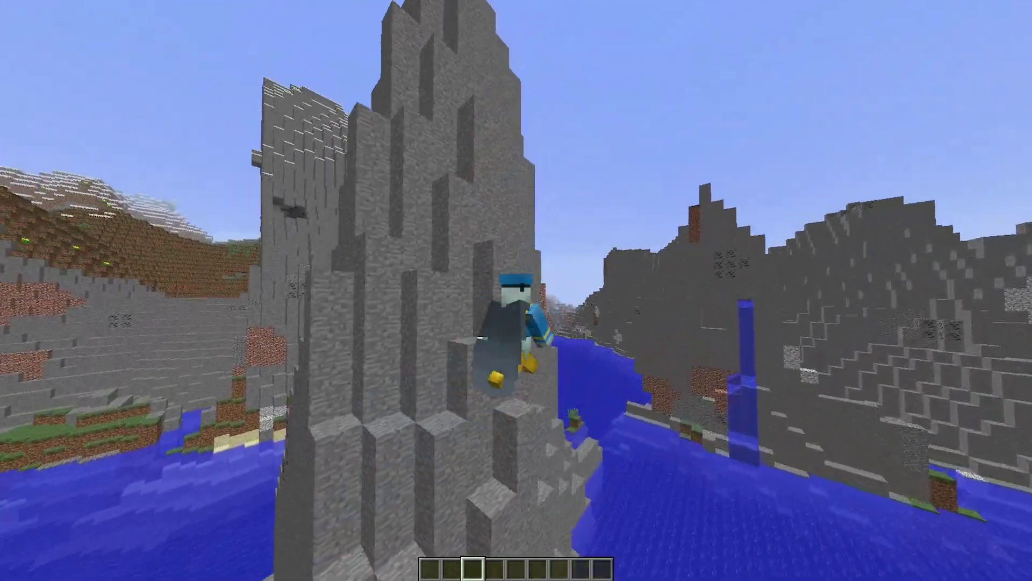
{"action": "key", "text": "F5"}
{"action": "key", "text": "F5"}
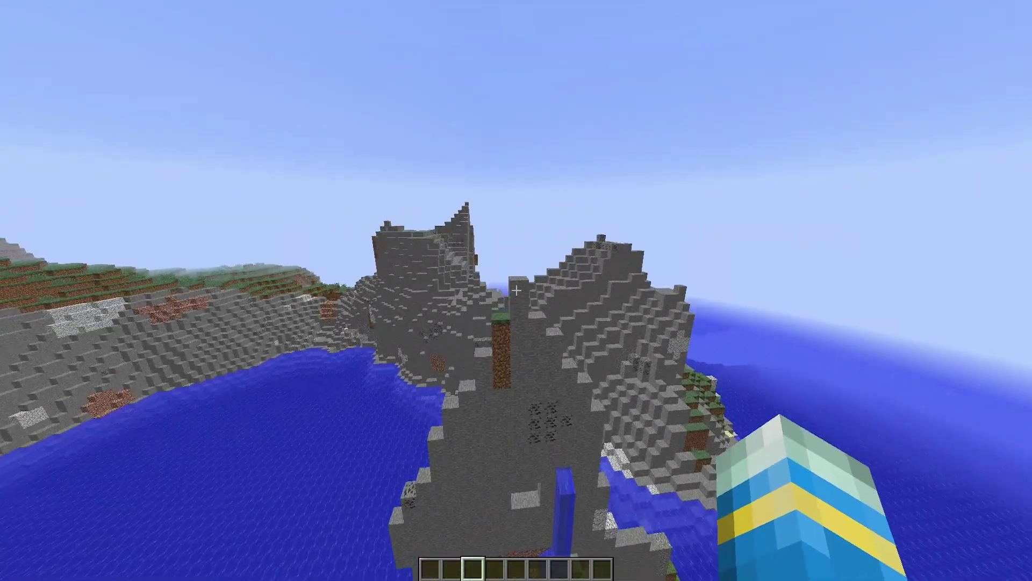
{"action": "key", "text": "w"}
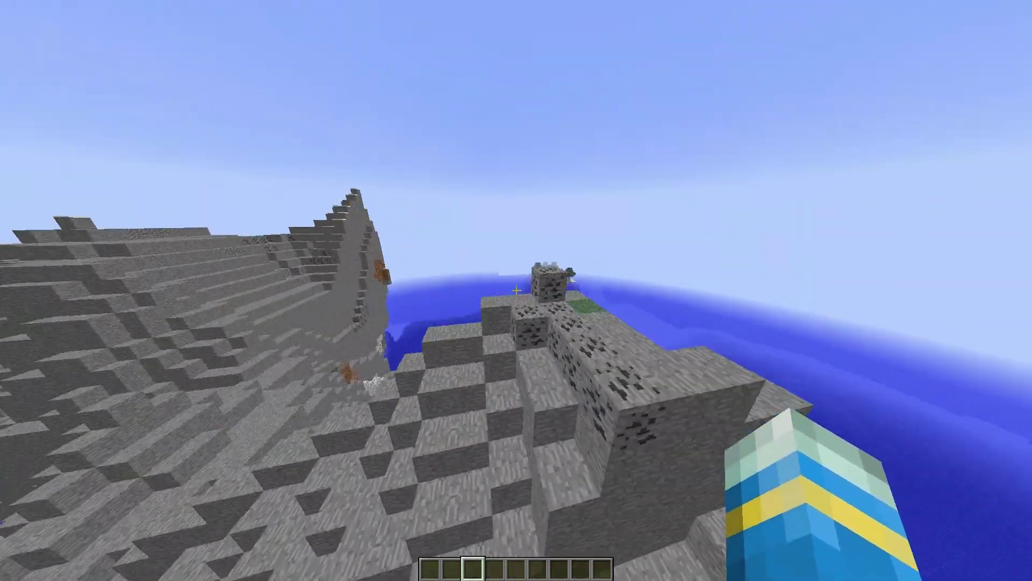